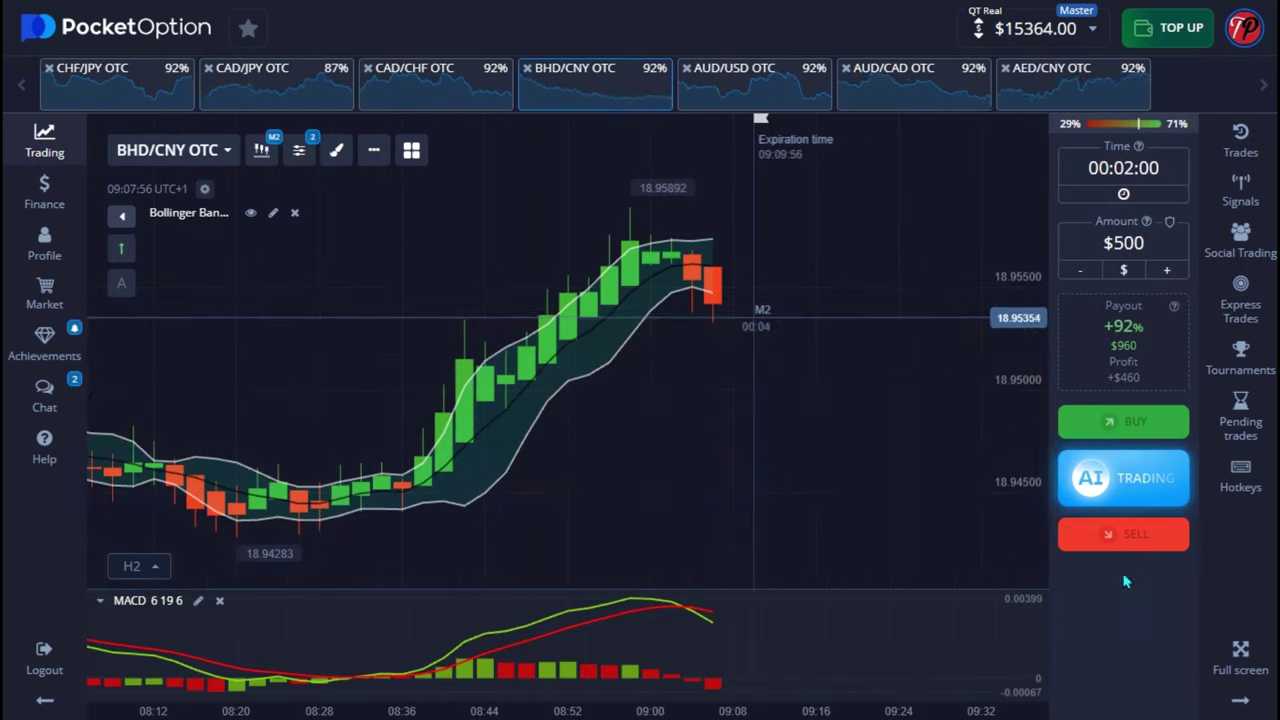
# Place two $500 sell trades on BHD/CNY OTC with a two-minute expiry.
pyautogui.click(1120, 534)
pyautogui.click(1120, 534)
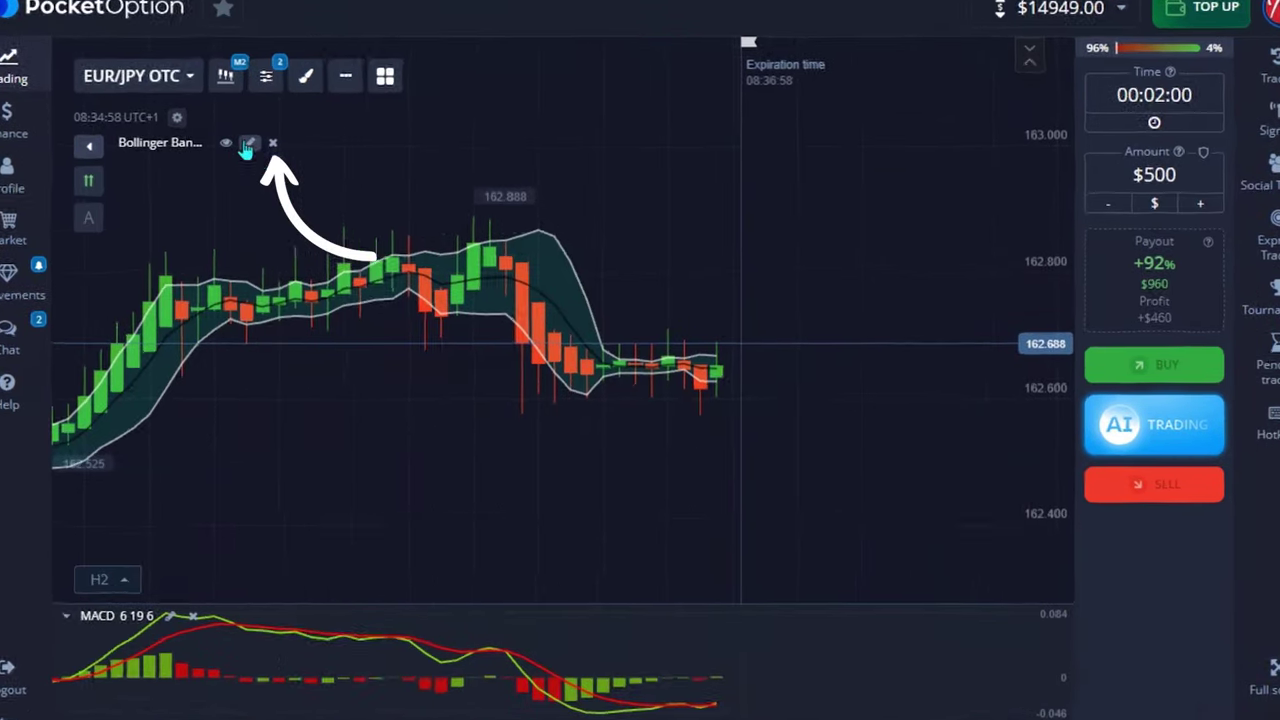
# Review the Bollinger Bands period, deviation and line styles, and save the indicator settings.
pyautogui.click(266, 154)
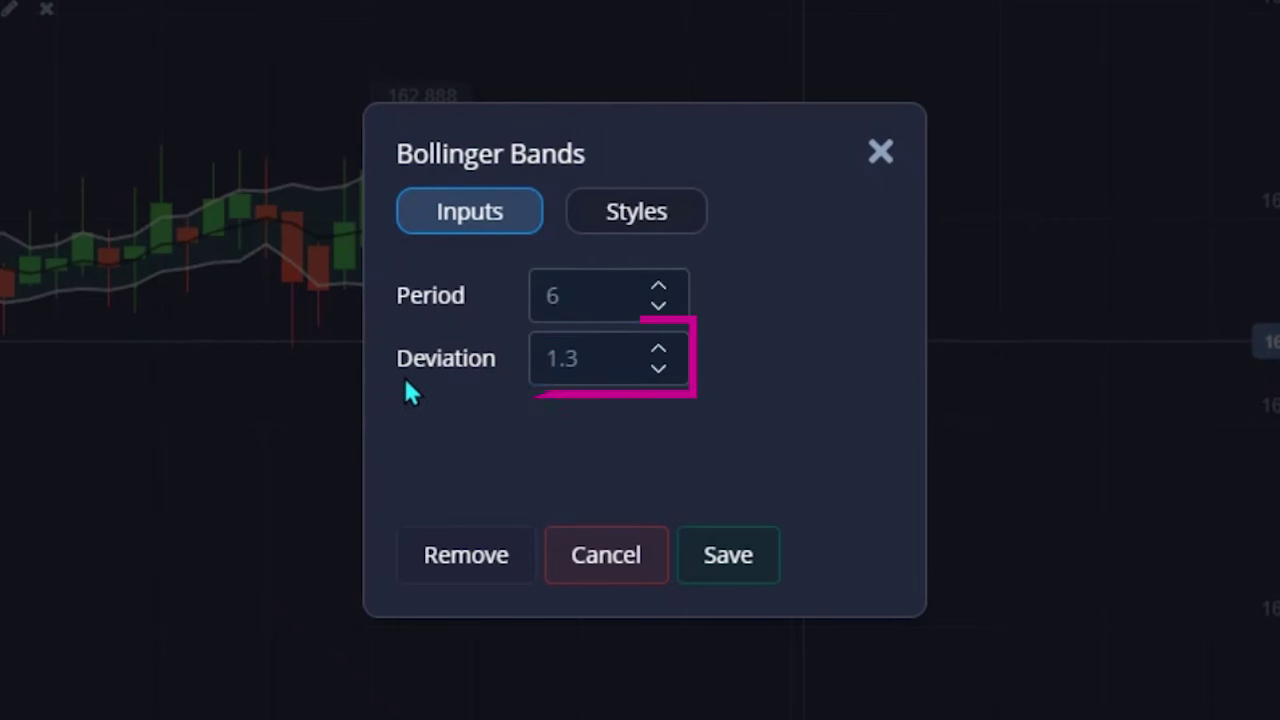
pyautogui.click(653, 226)
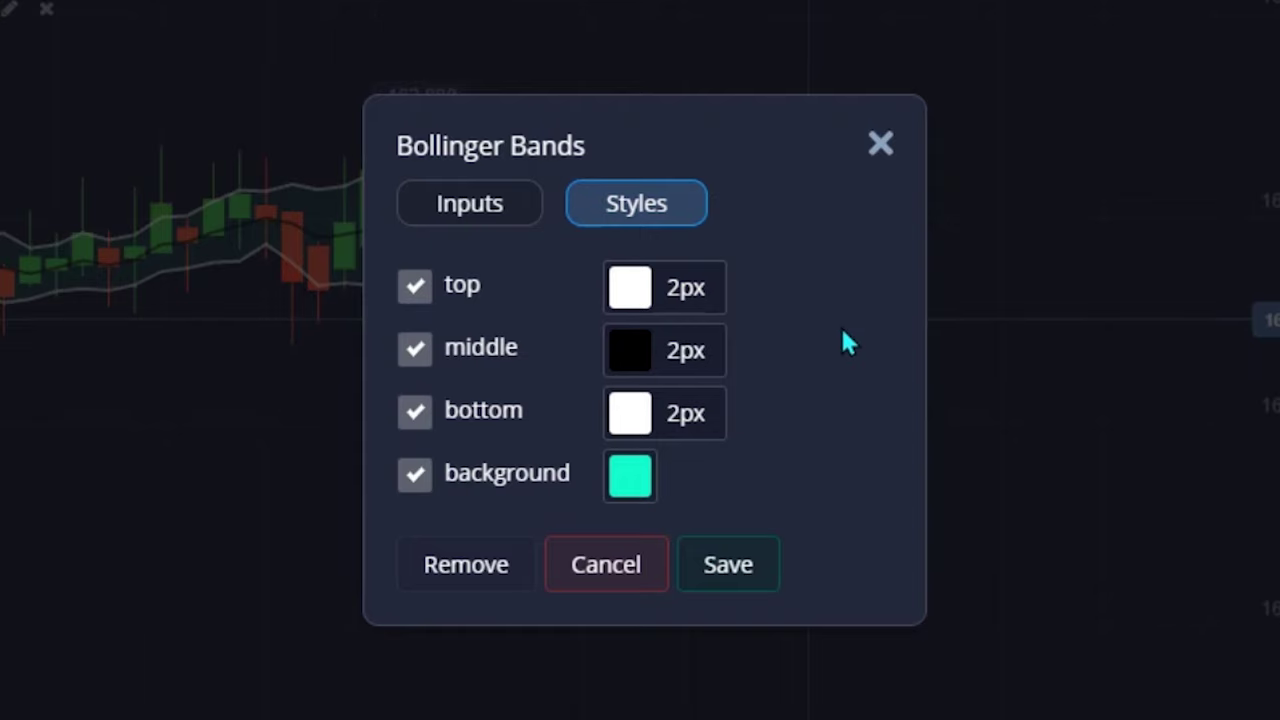
pyautogui.click(731, 584)
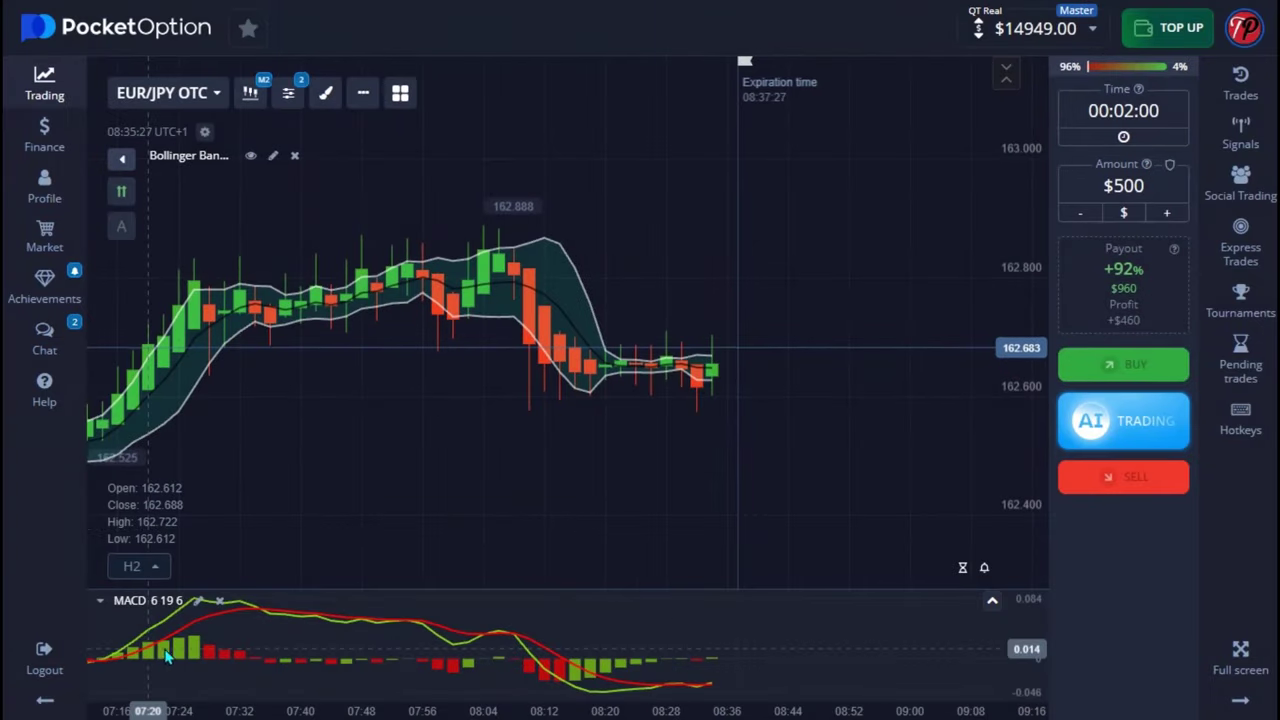
# Review the MACD fast, slow and signal periods and its styles, and save the indicator settings.
pyautogui.click(199, 600)
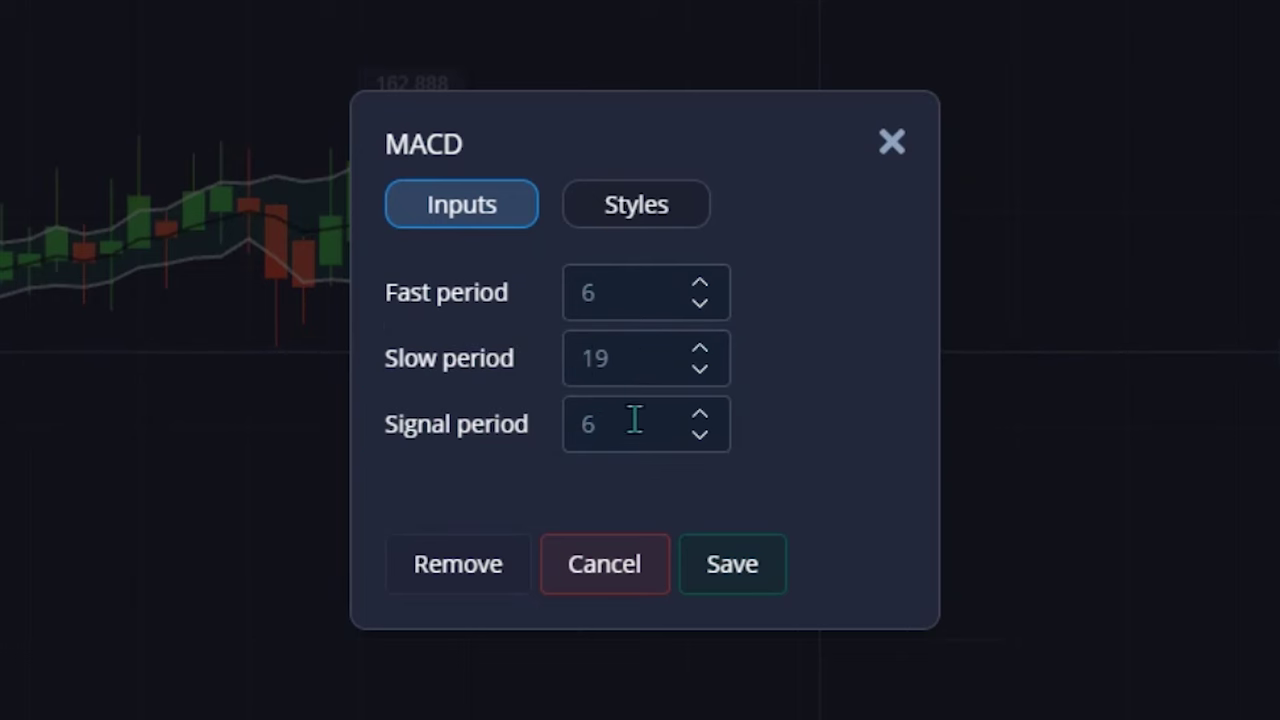
pyautogui.click(660, 205)
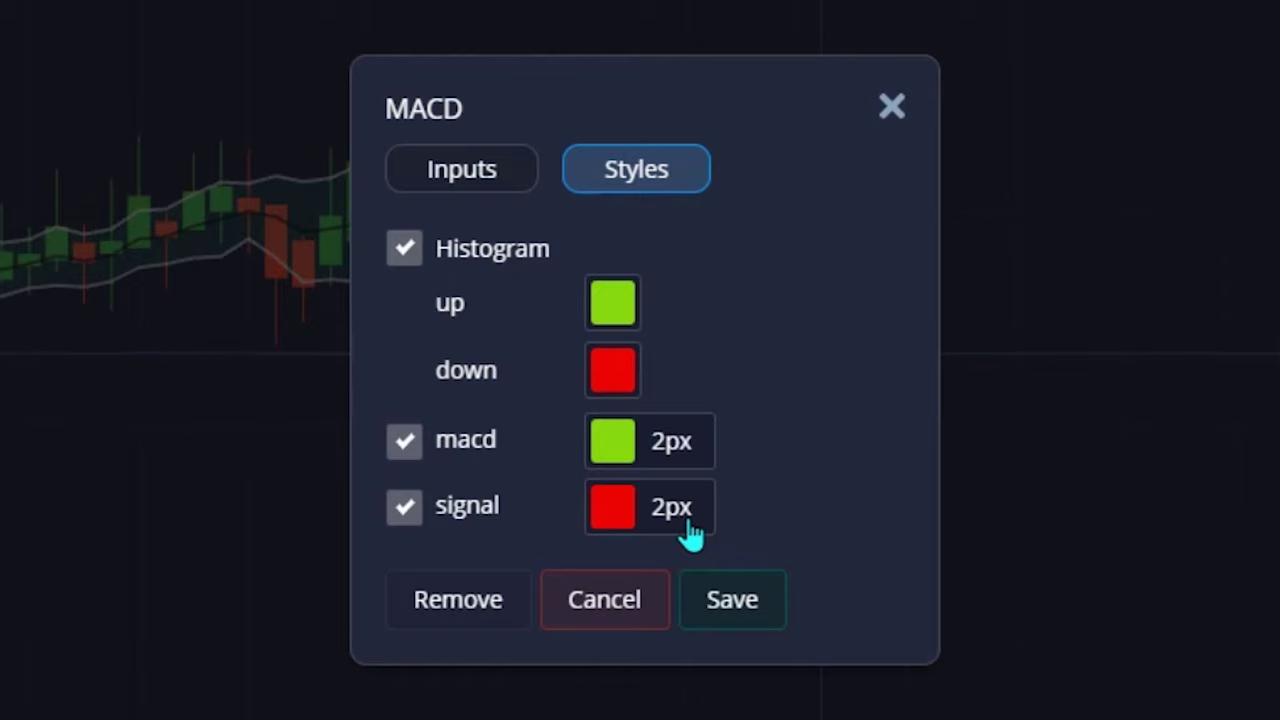
pyautogui.click(732, 599)
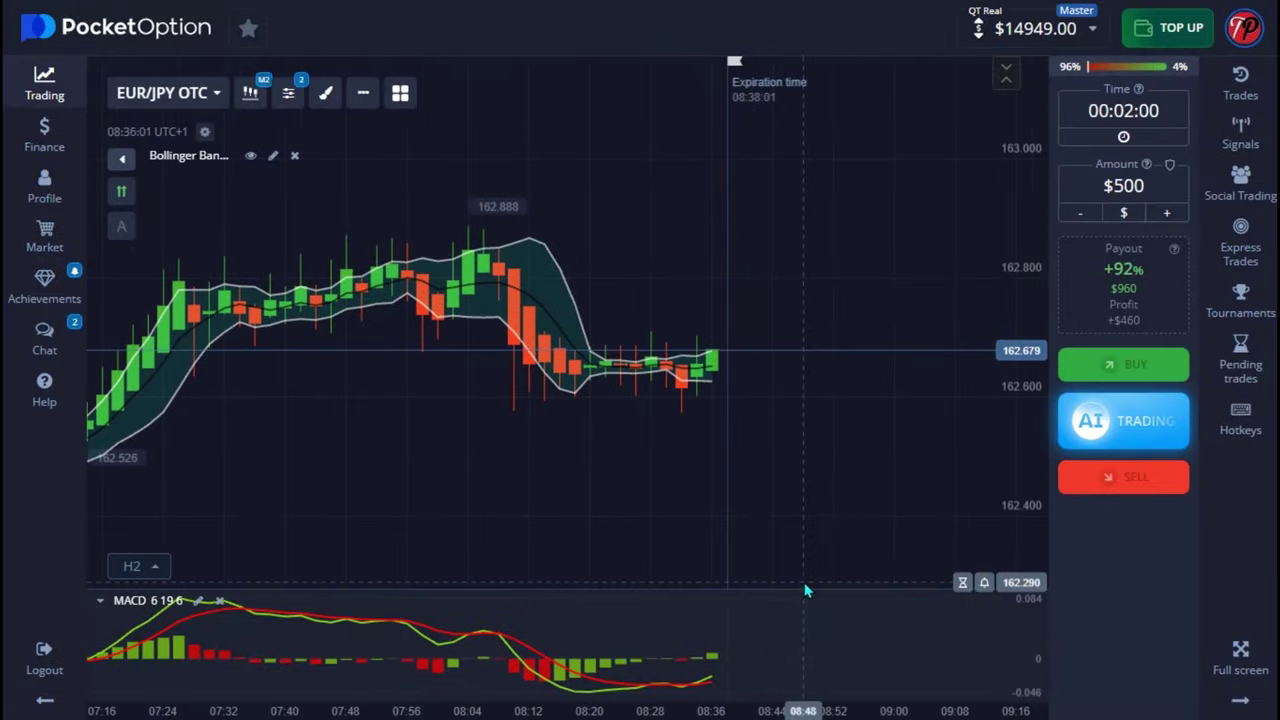
# Check the trade duration, and the chart type and time frame set for the EUR/JPY OTC chart.
pyautogui.click(1130, 143)
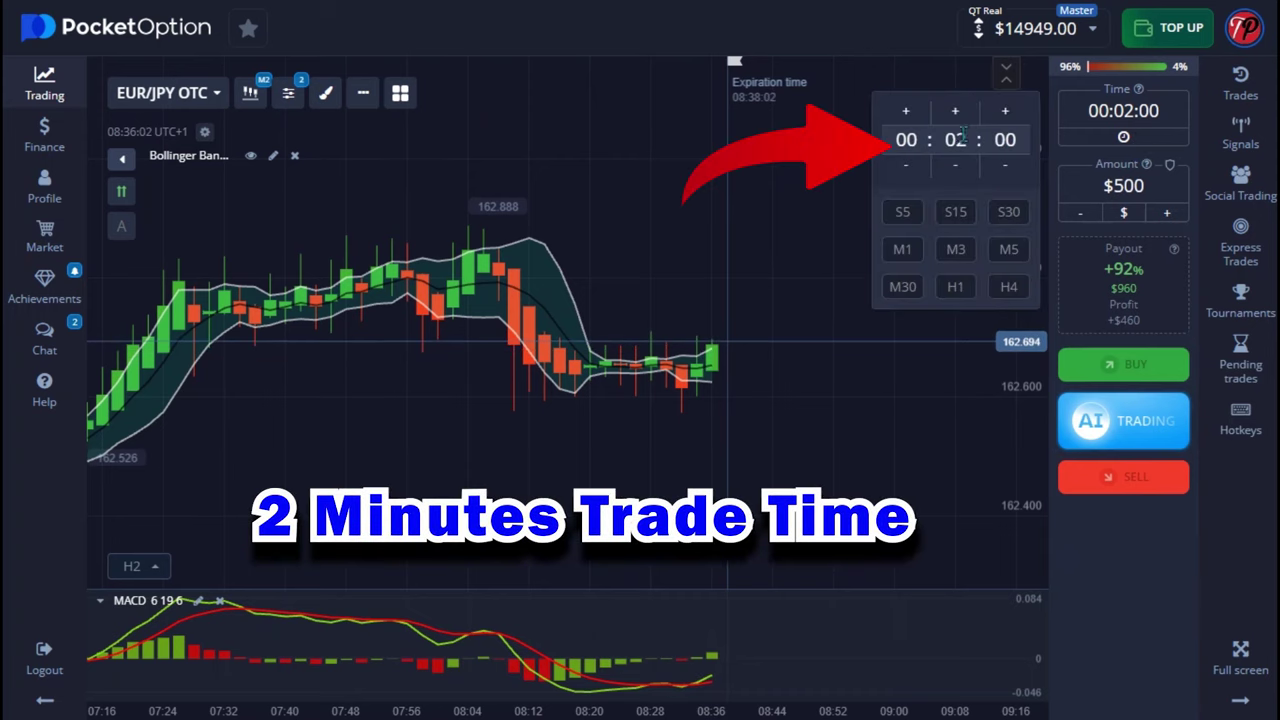
pyautogui.click(928, 437)
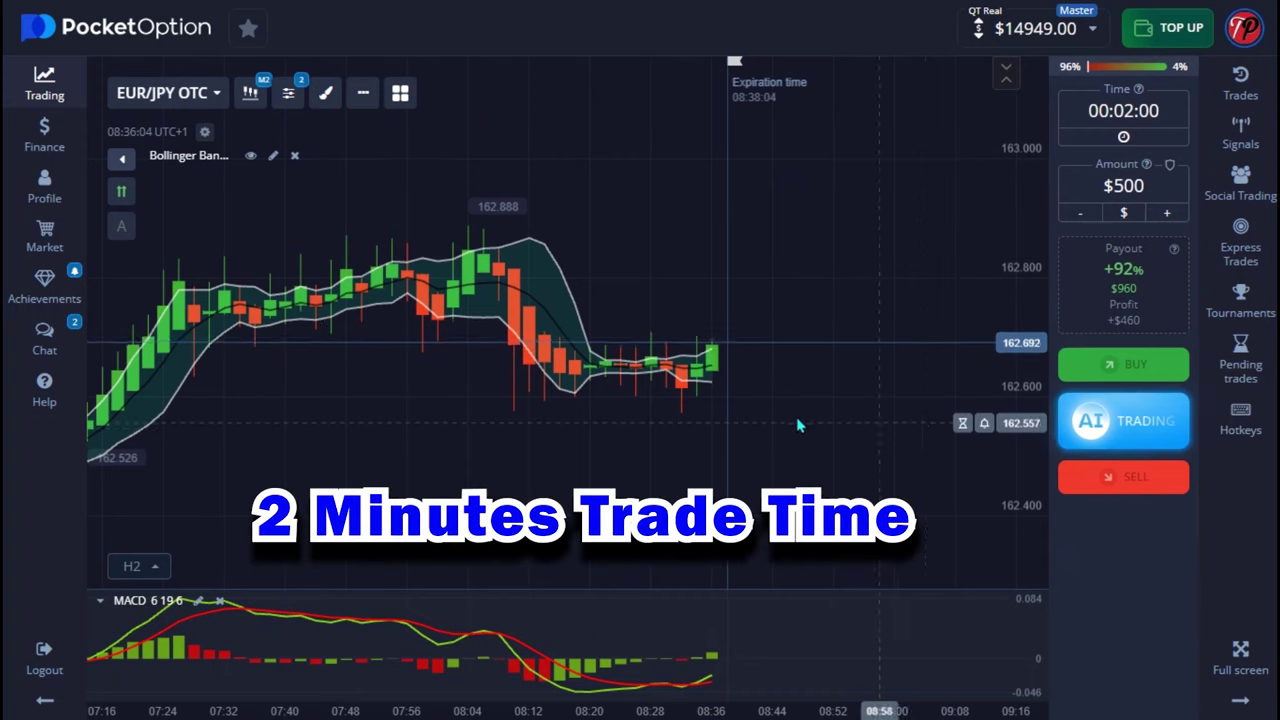
pyautogui.click(252, 92)
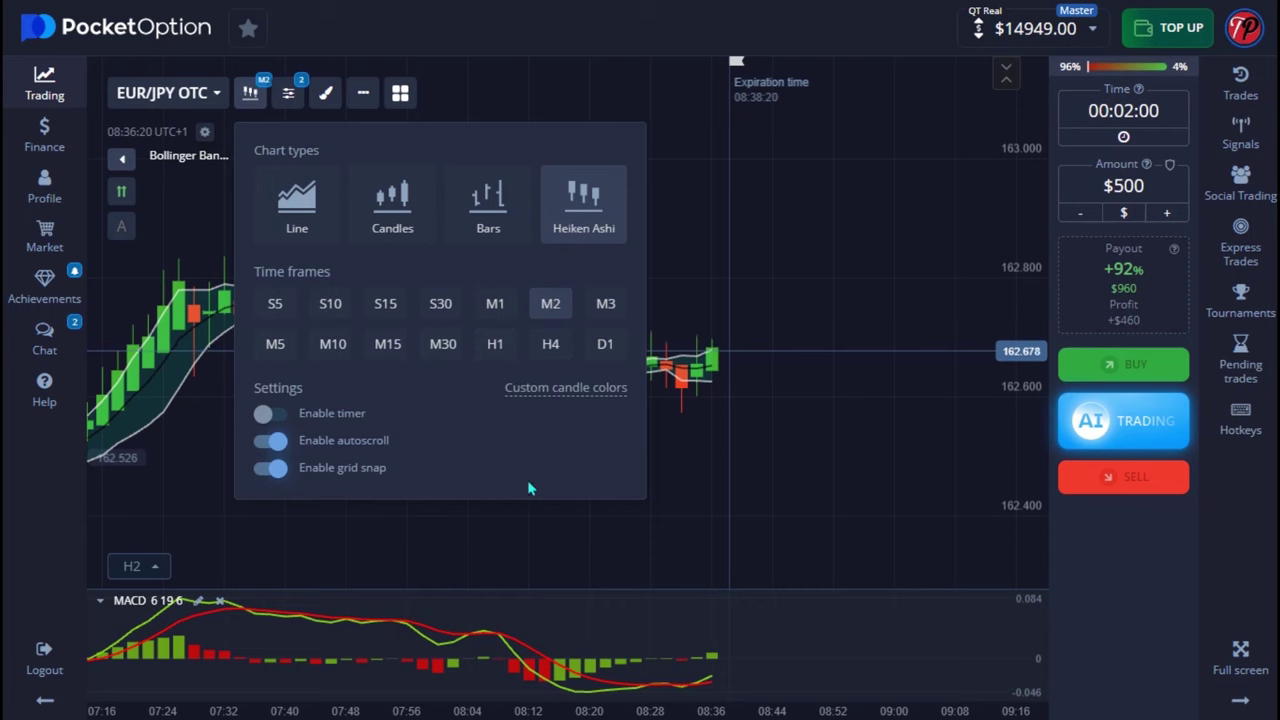
pyautogui.click(322, 502)
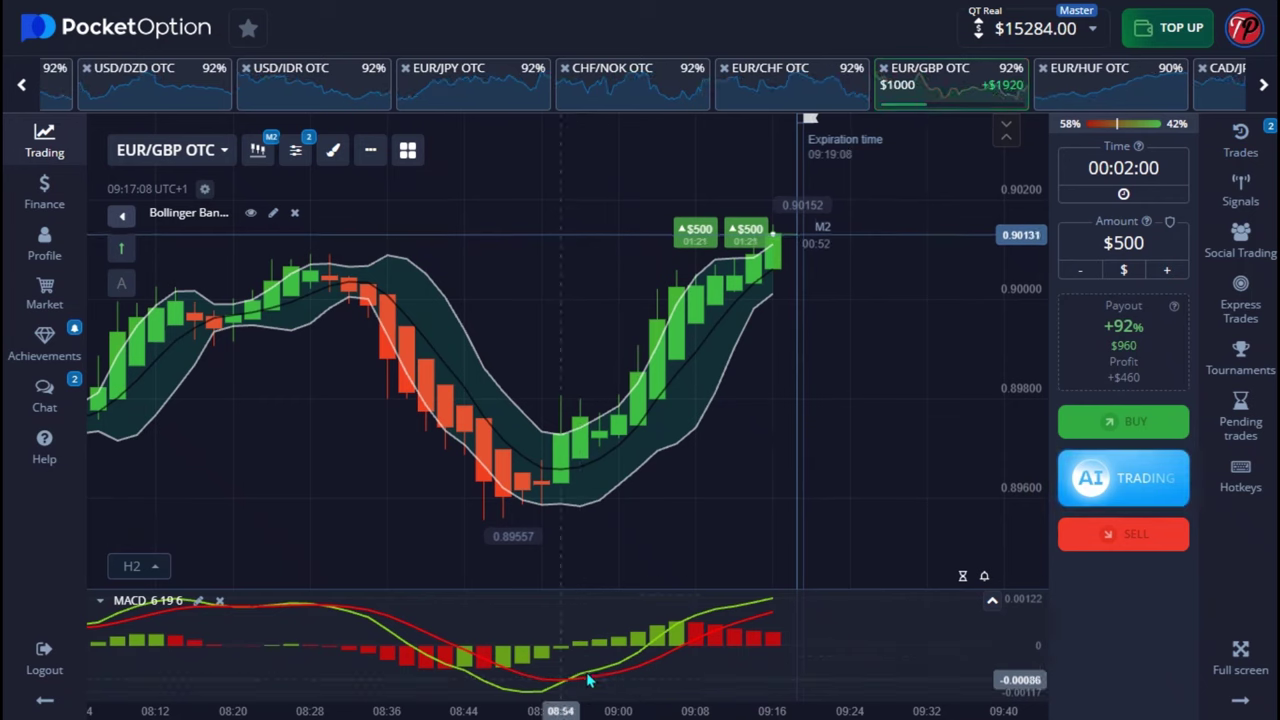
# Open the trades list from the EUR/GBP OTC chart.
pyautogui.scroll(3, 828, 579)
pyautogui.click(1241, 142)
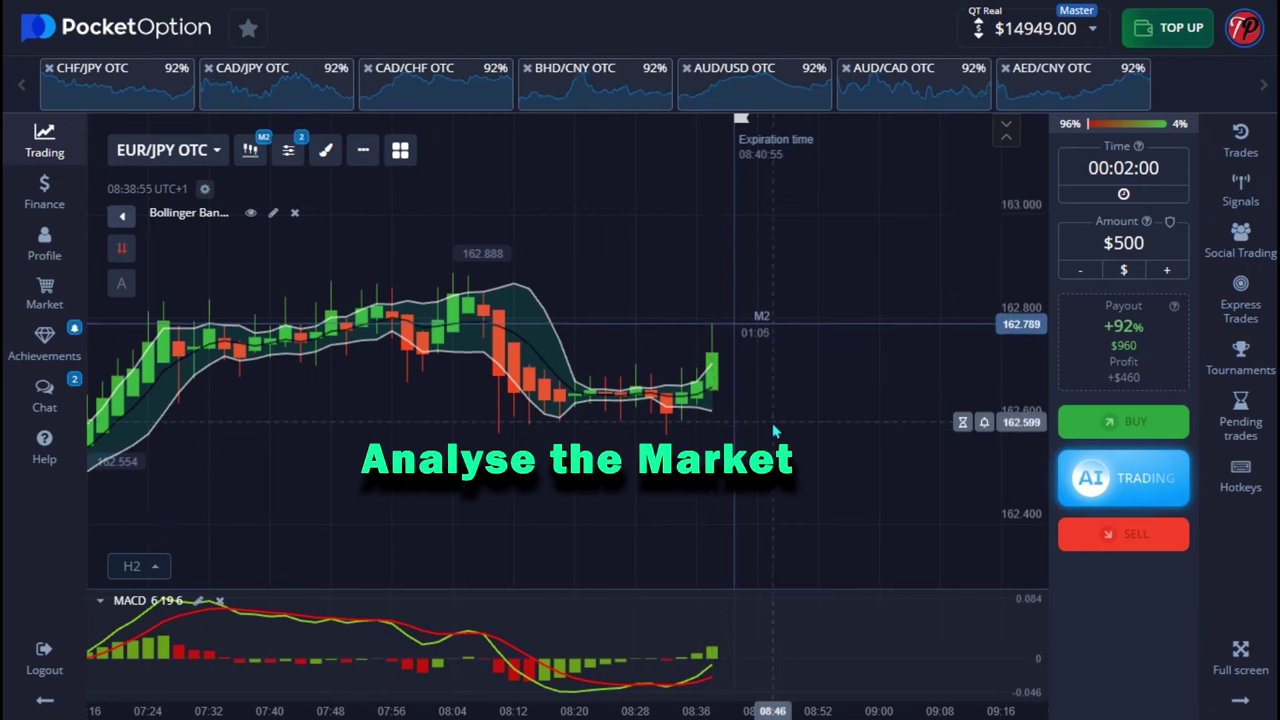
# Switch to the CHF/JPY OTC chart and examine its earlier candles for trend direction and reversals alongside the MACD.
pyautogui.click(112, 80)
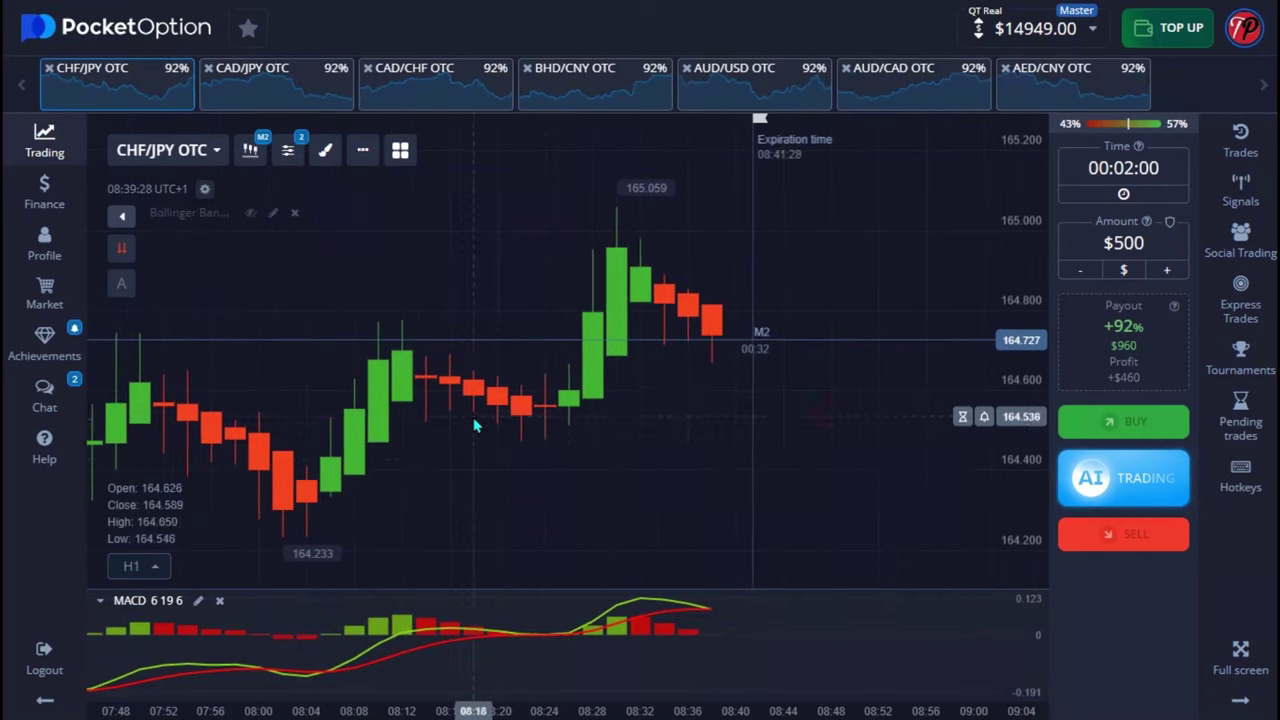
pyautogui.moveTo(475, 425); pyautogui.dragTo(849, 434)
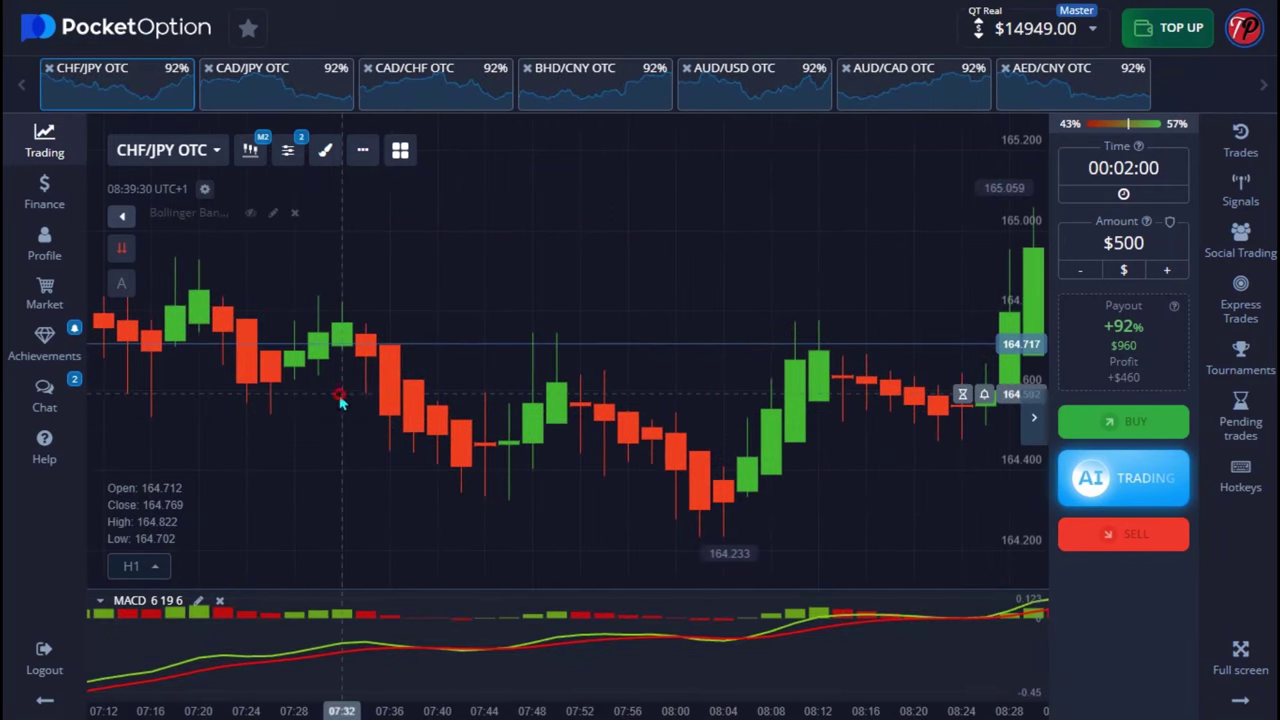
pyautogui.moveTo(343, 394); pyautogui.dragTo(757, 462)
pyautogui.moveTo(320, 380); pyautogui.dragTo(580, 371)
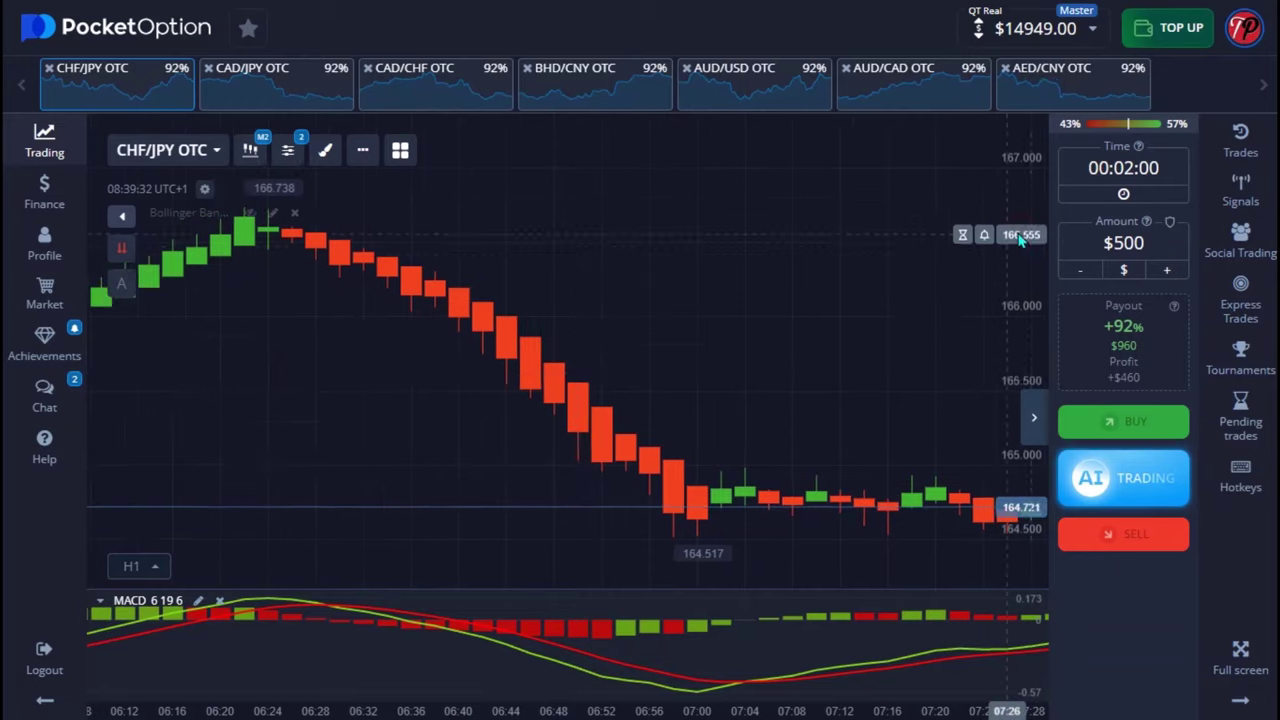
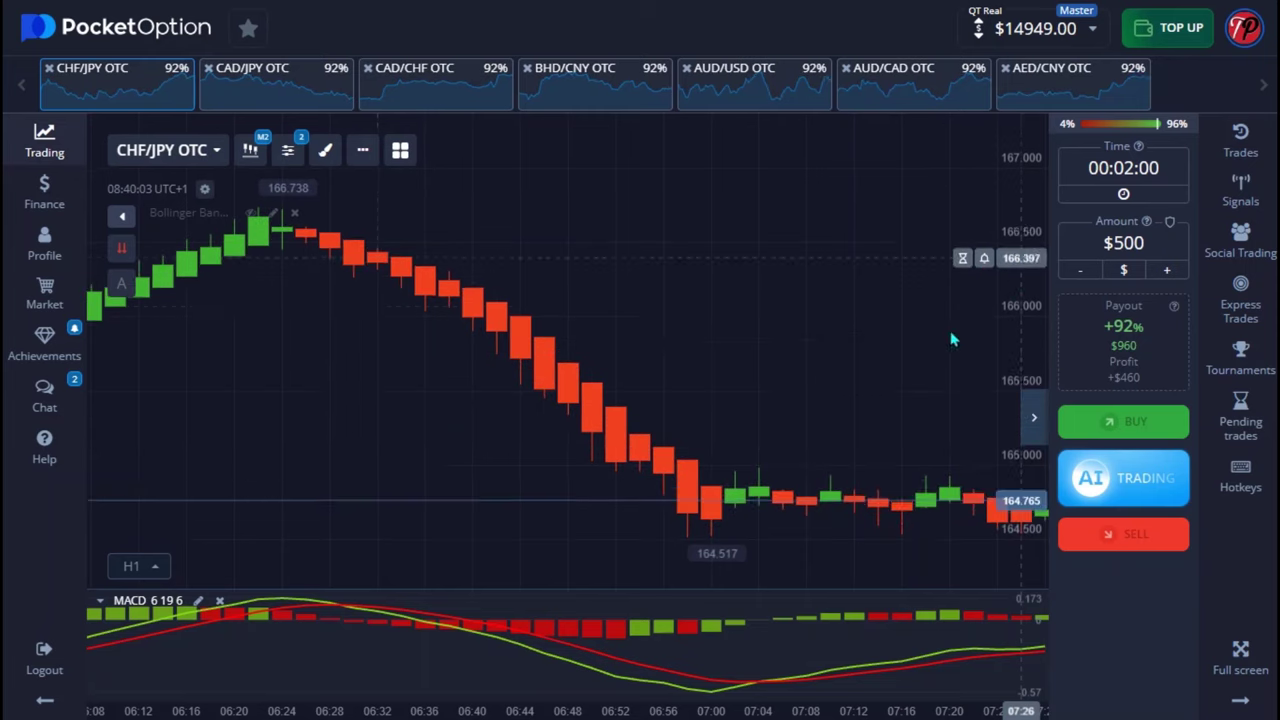
pyautogui.hscroll(3, 626, 450)
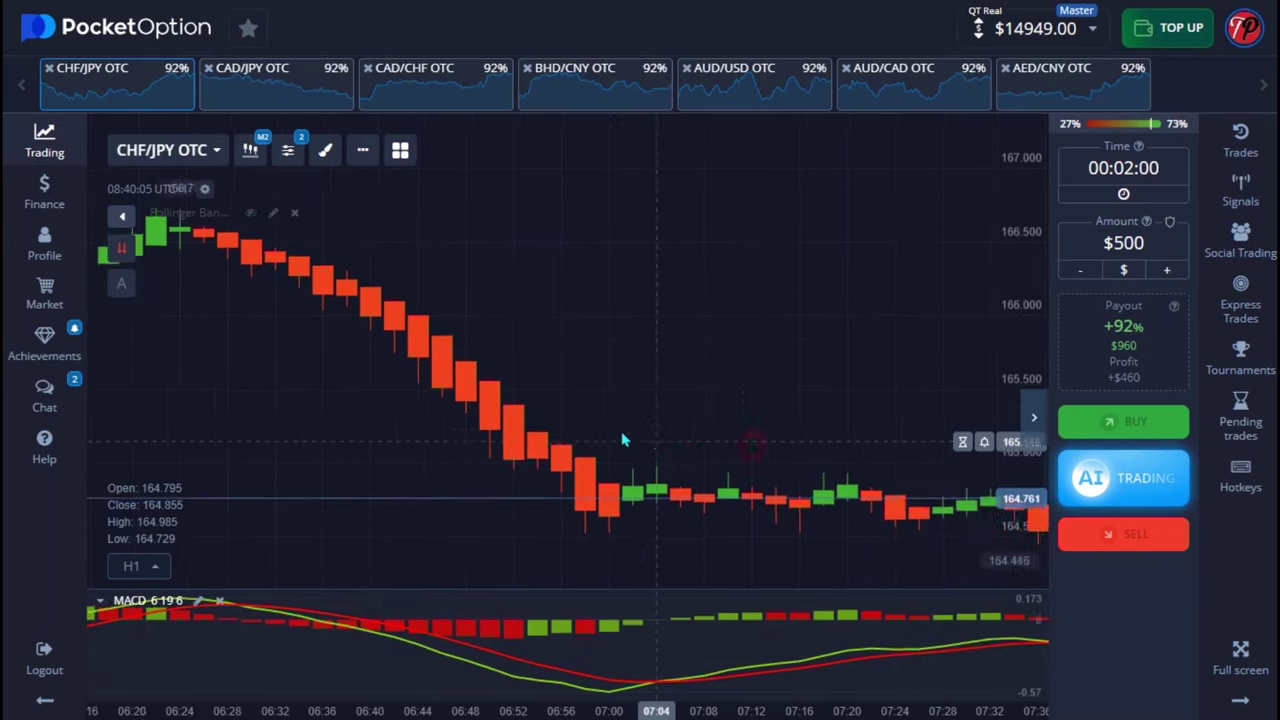
pyautogui.hscroll(-5, 744, 328)
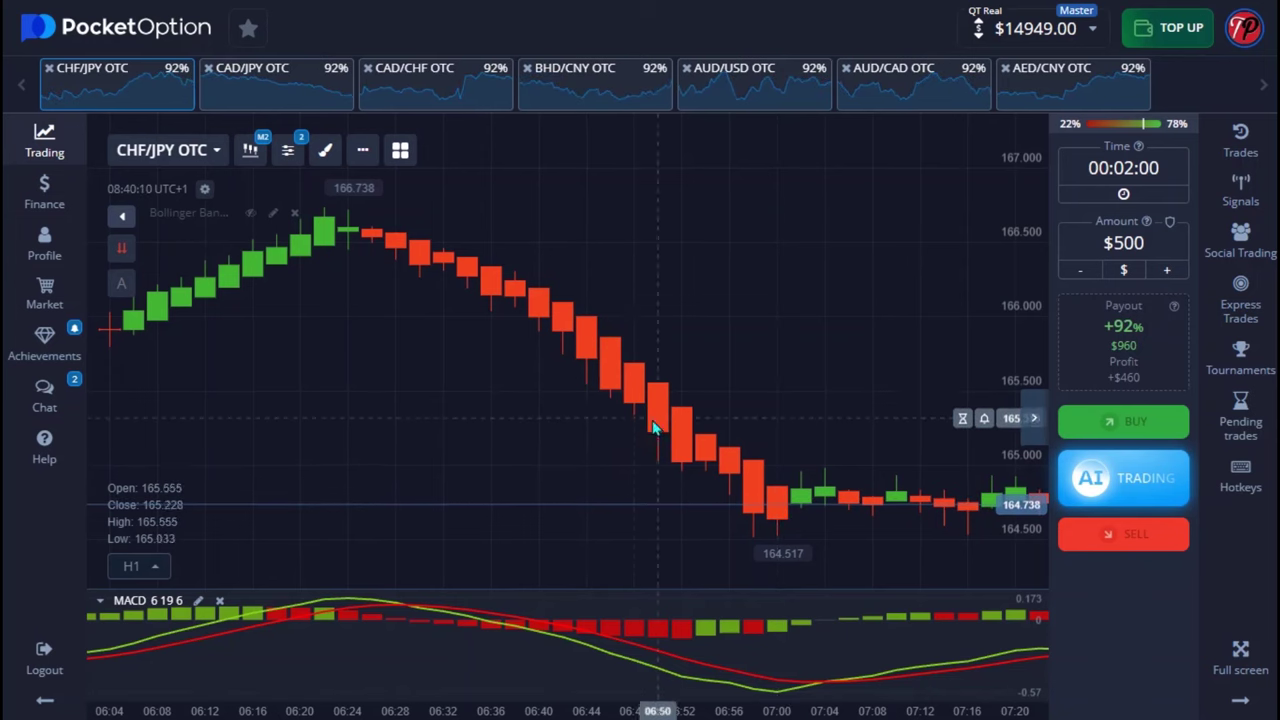
pyautogui.moveTo(768, 489); pyautogui.dragTo(465, 483)
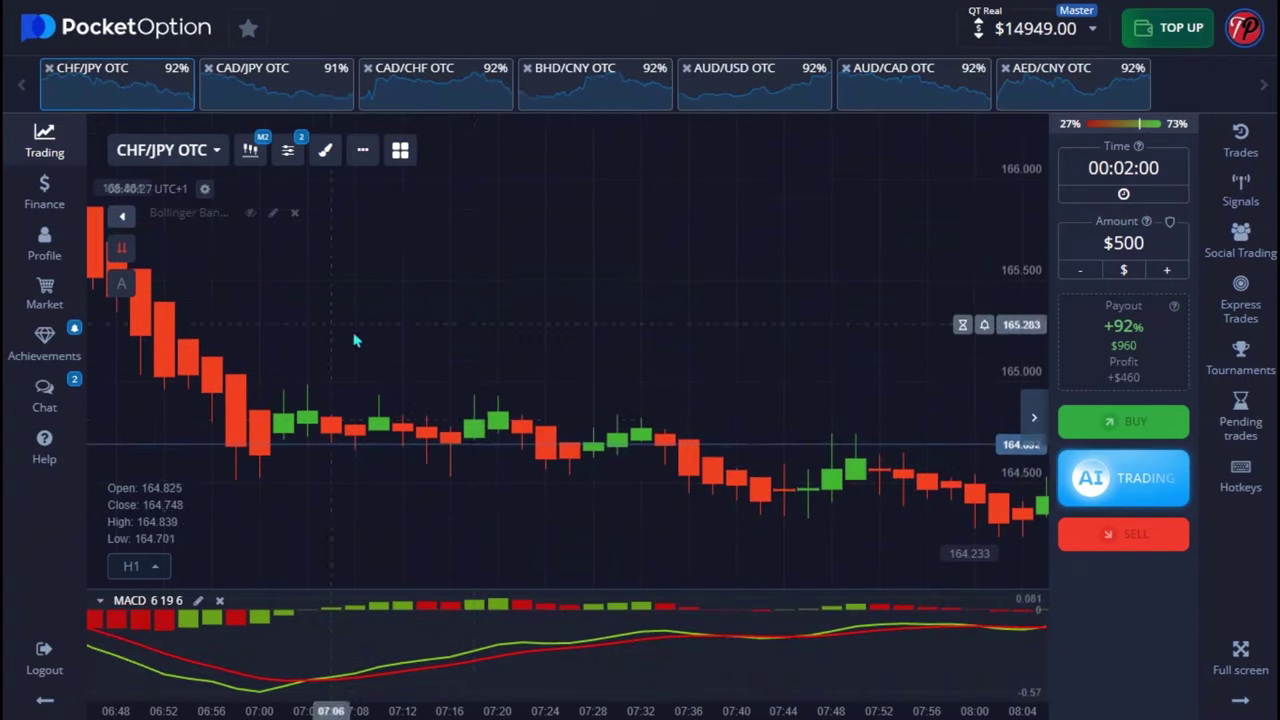
pyautogui.moveTo(523, 463); pyautogui.dragTo(811, 406)
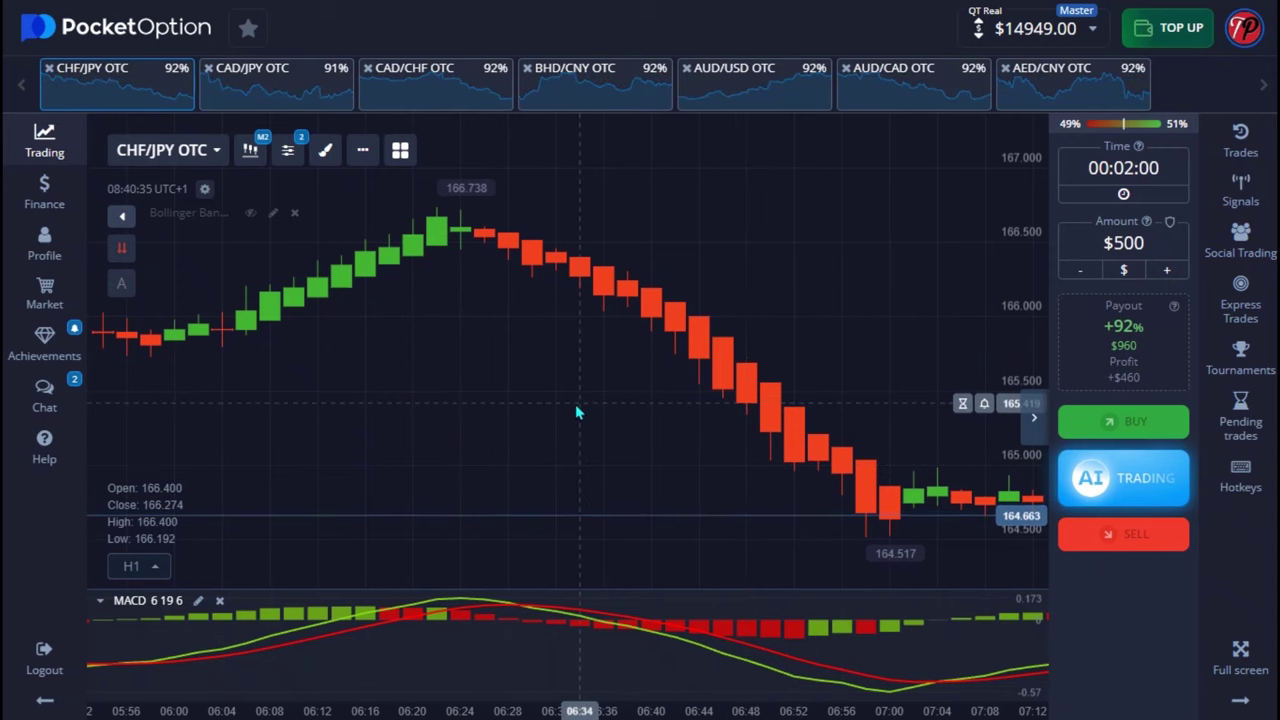
pyautogui.moveTo(575, 404); pyautogui.dragTo(661, 455)
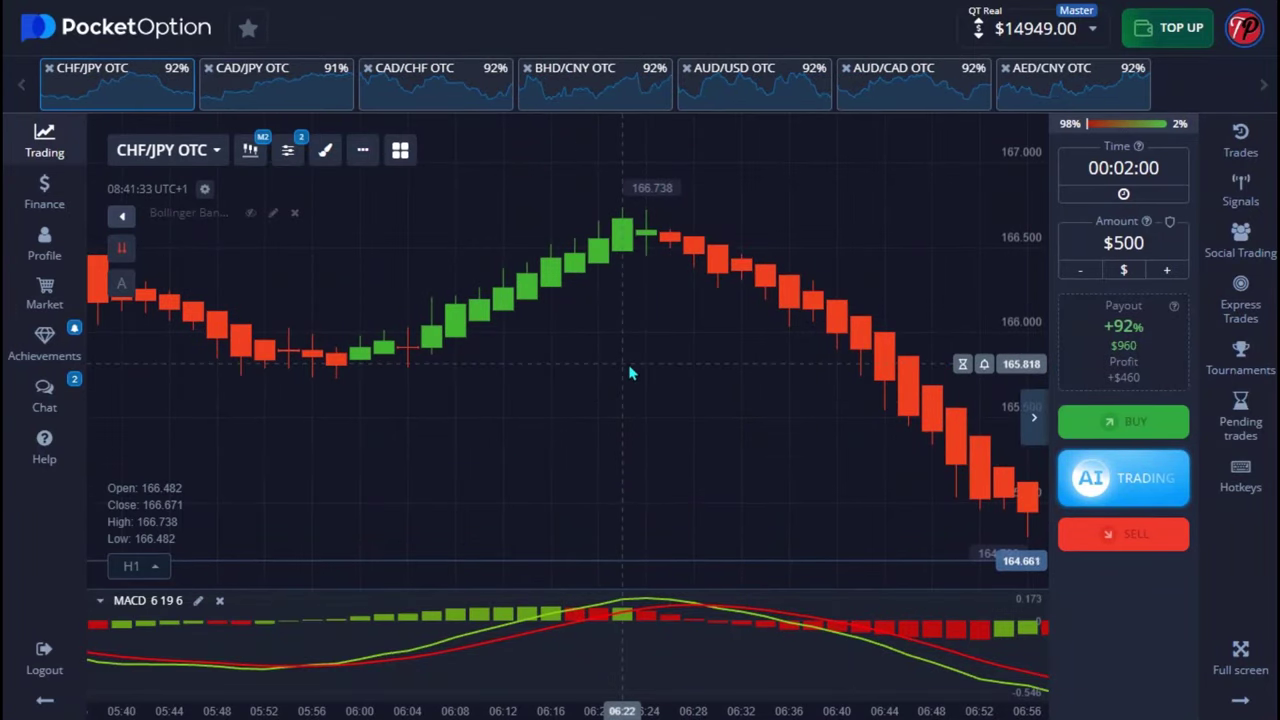
pyautogui.moveTo(630, 373); pyautogui.dragTo(705, 418)
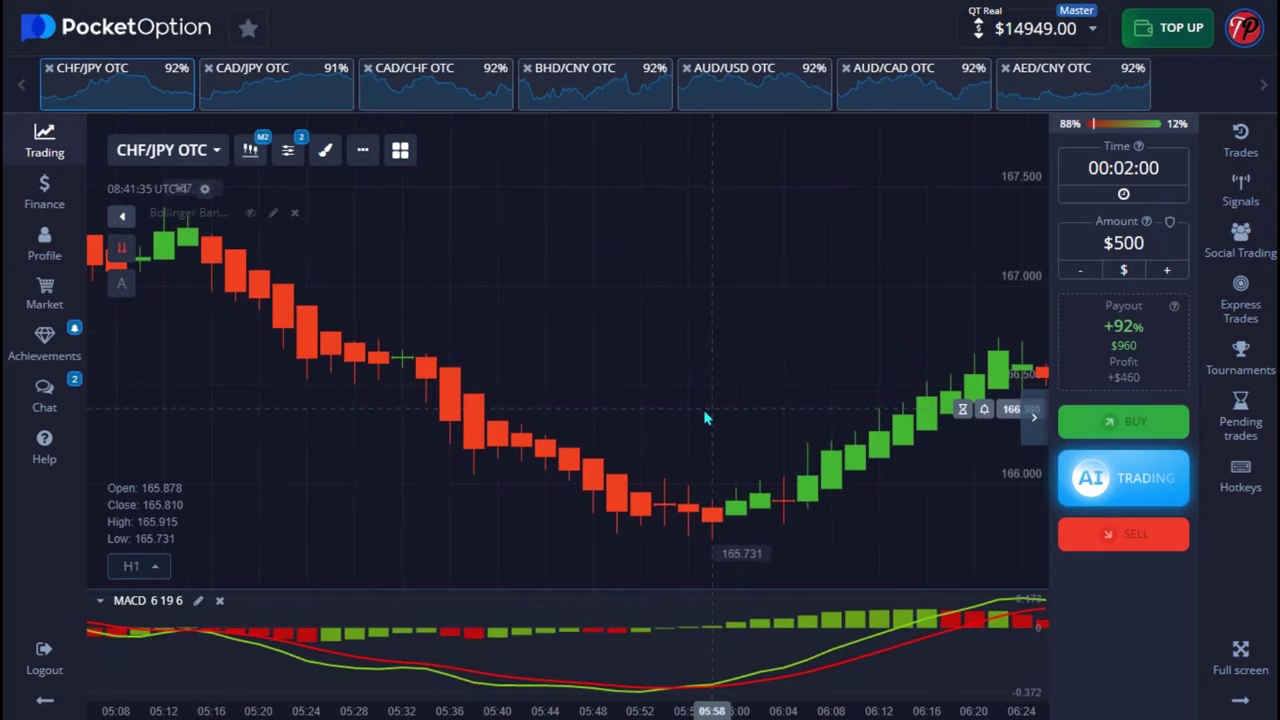
pyautogui.moveTo(429, 343); pyautogui.dragTo(663, 357)
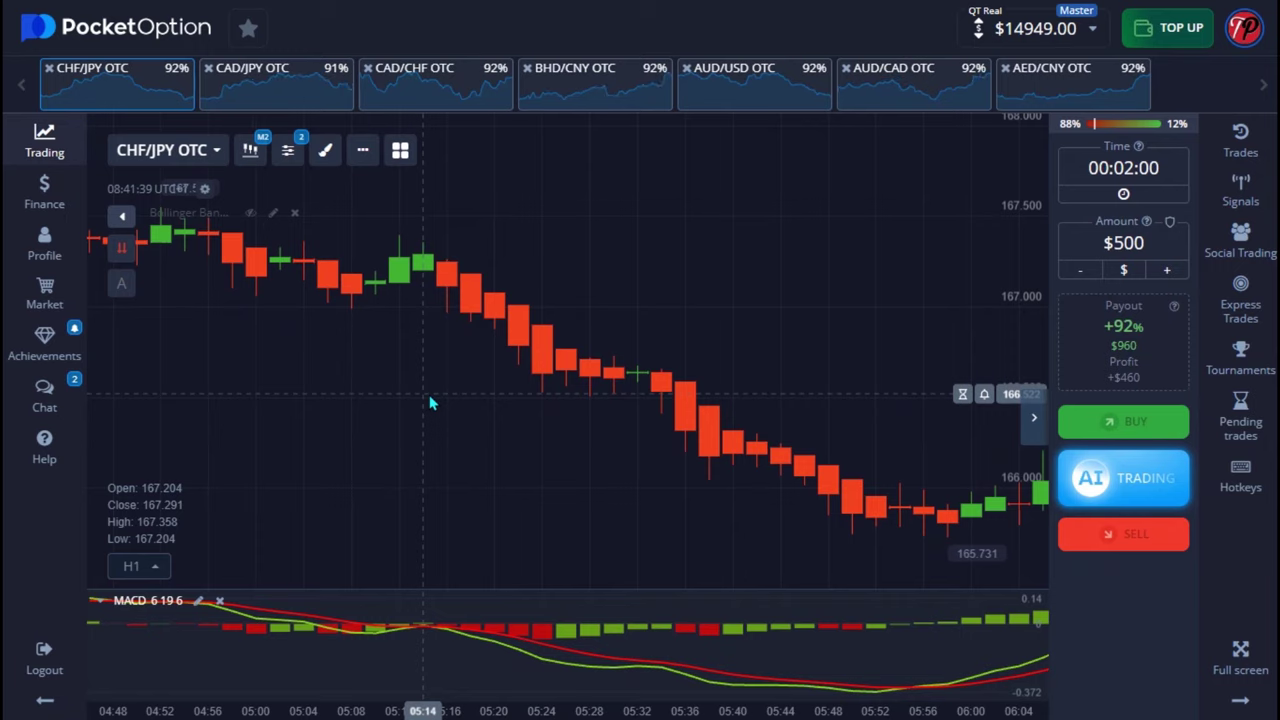
# Examine the longer CHF/JPY OTC price history for its overall trend, swing highs and lows, finishing at the latest candles.
pyautogui.scroll(-5, 430, 402)
pyautogui.moveTo(537, 374); pyautogui.dragTo(886, 471)
pyautogui.moveTo(551, 366); pyautogui.dragTo(700, 435)
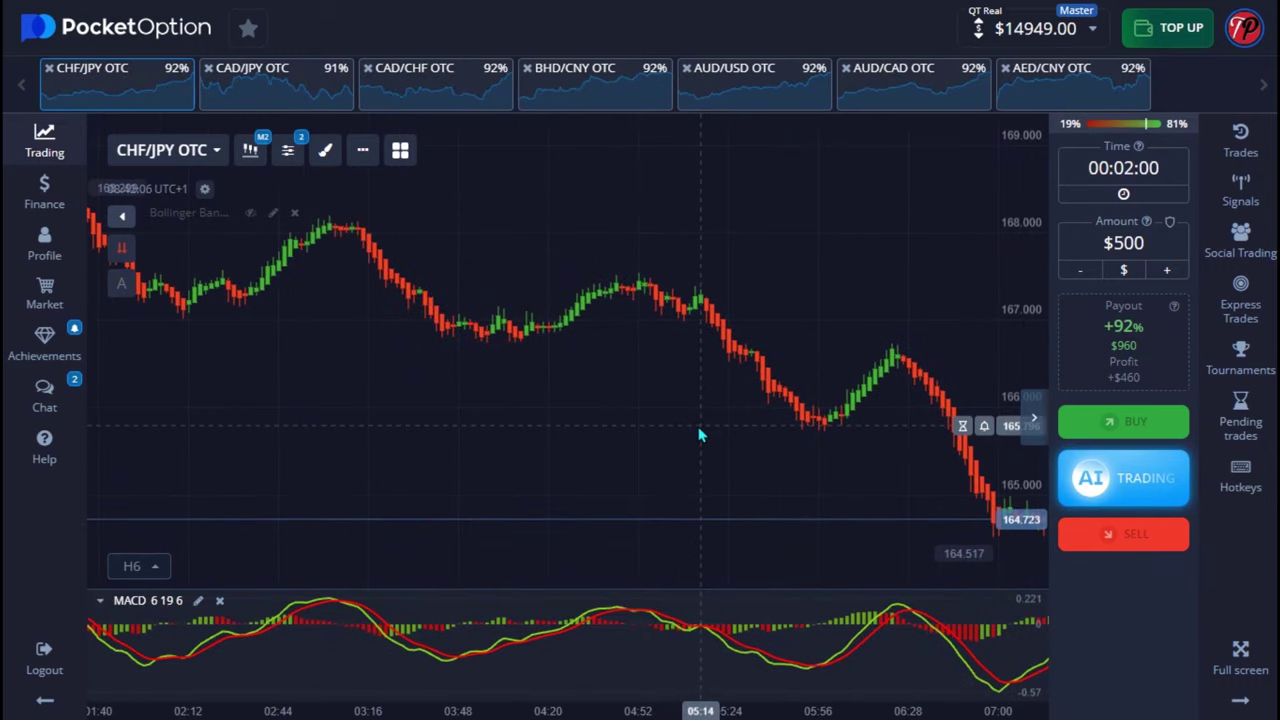
pyautogui.moveTo(700, 435); pyautogui.dragTo(423, 391)
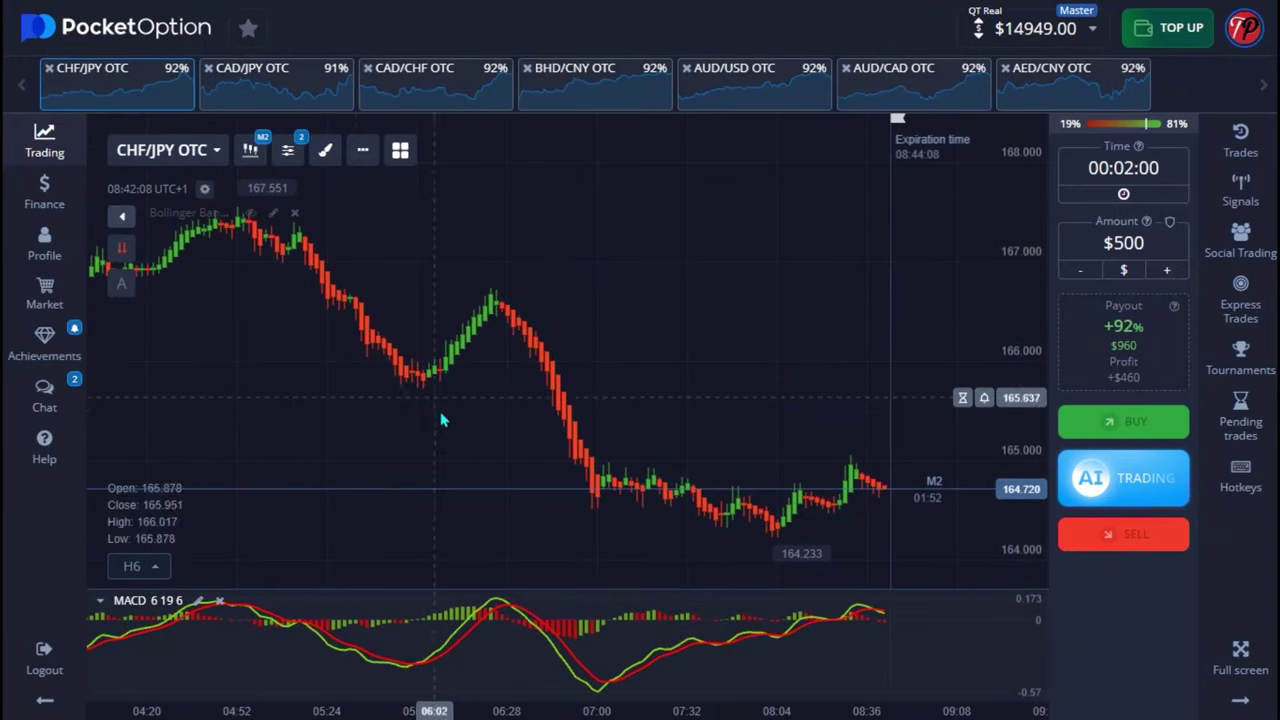
pyautogui.moveTo(323, 380); pyautogui.dragTo(643, 487)
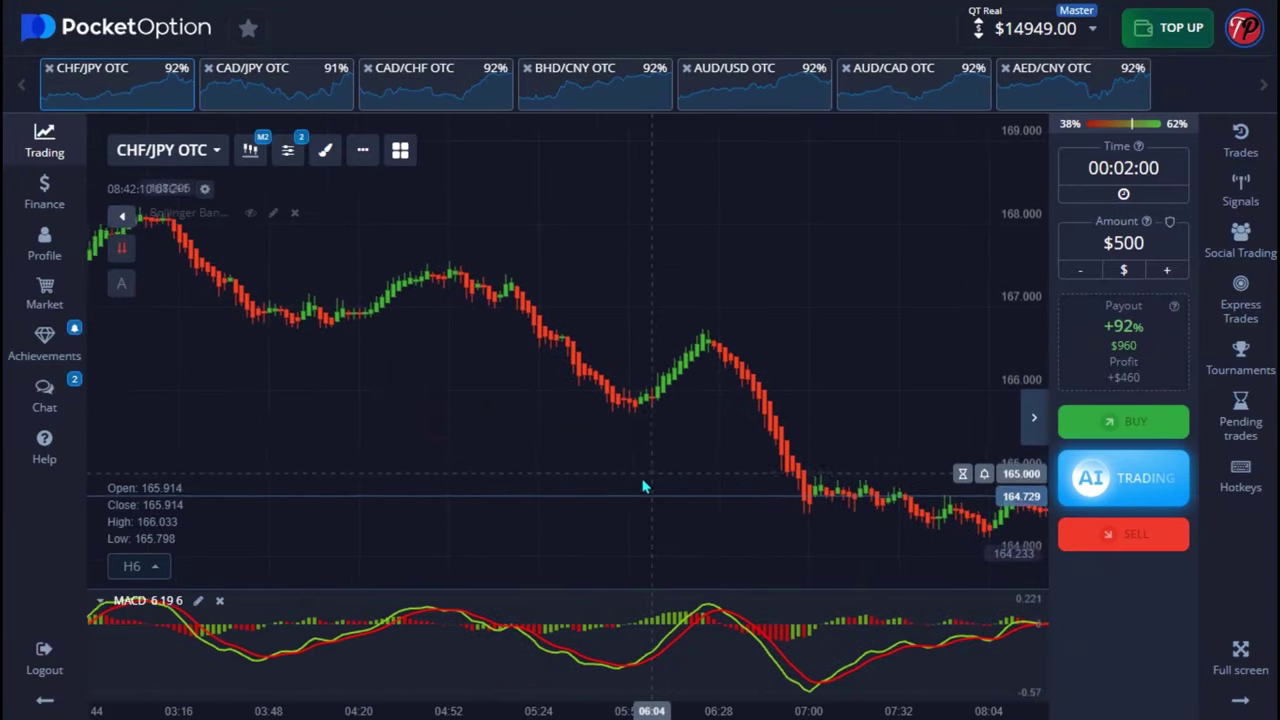
pyautogui.moveTo(354, 374); pyautogui.dragTo(686, 463)
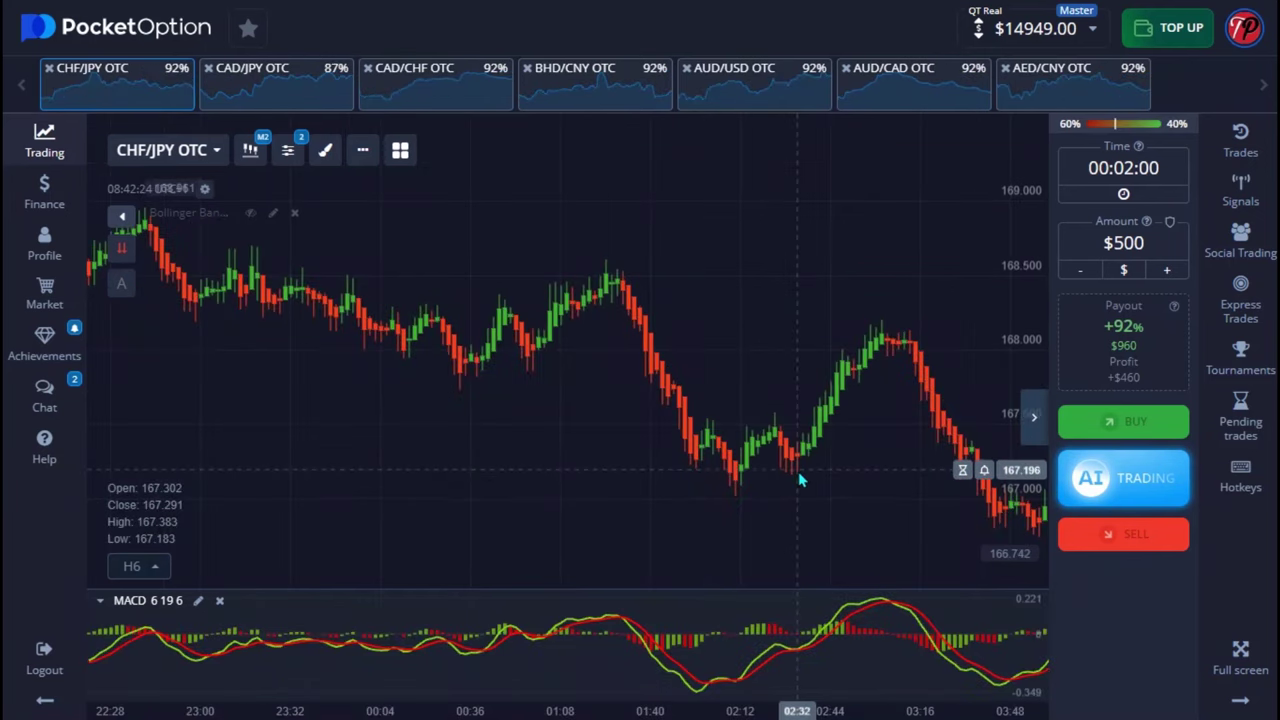
pyautogui.moveTo(794, 457); pyautogui.dragTo(257, 434)
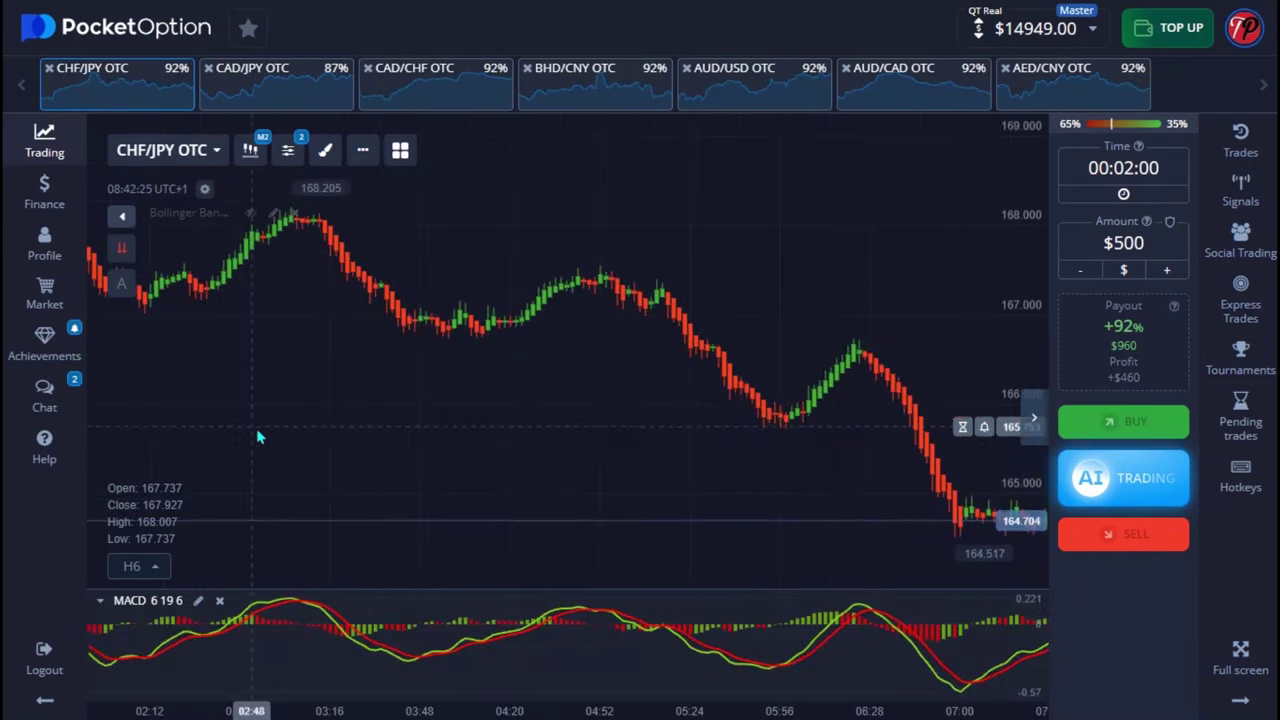
pyautogui.moveTo(377, 349); pyautogui.dragTo(788, 447)
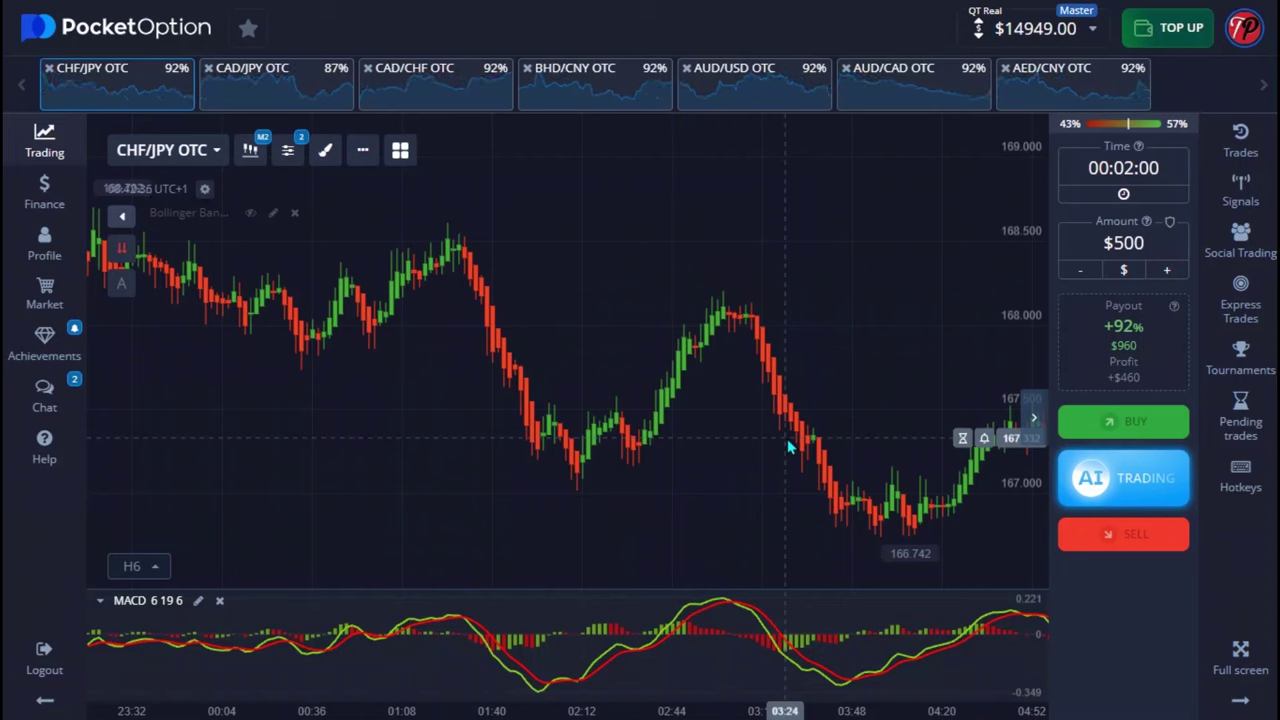
pyautogui.hscroll(10, 777, 394)
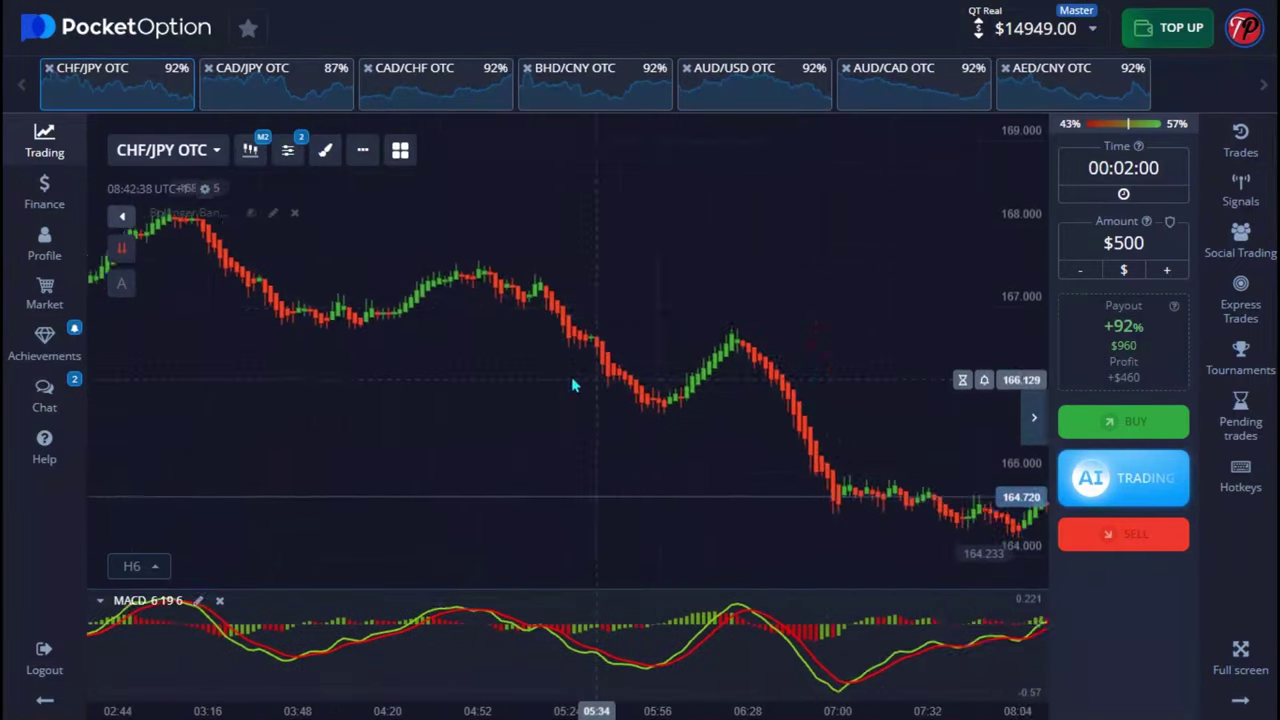
pyautogui.hscroll(5, 750, 440)
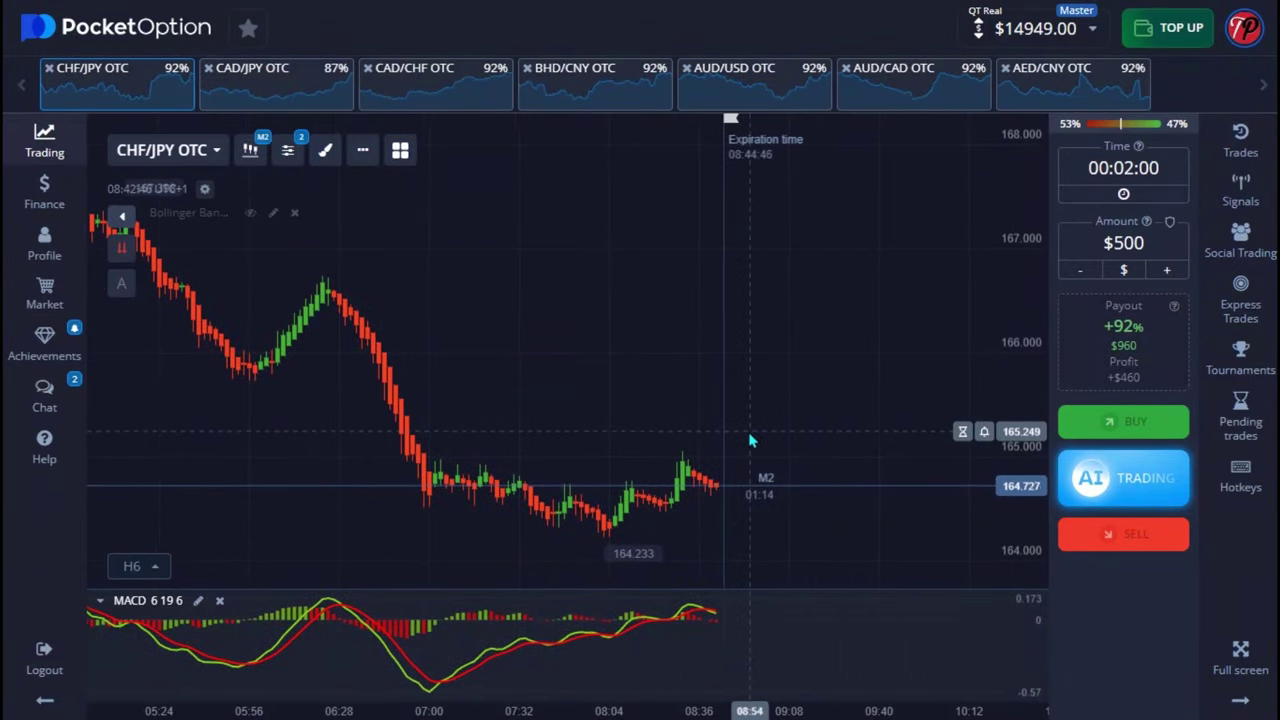
pyautogui.hscroll(-5, 766, 420)
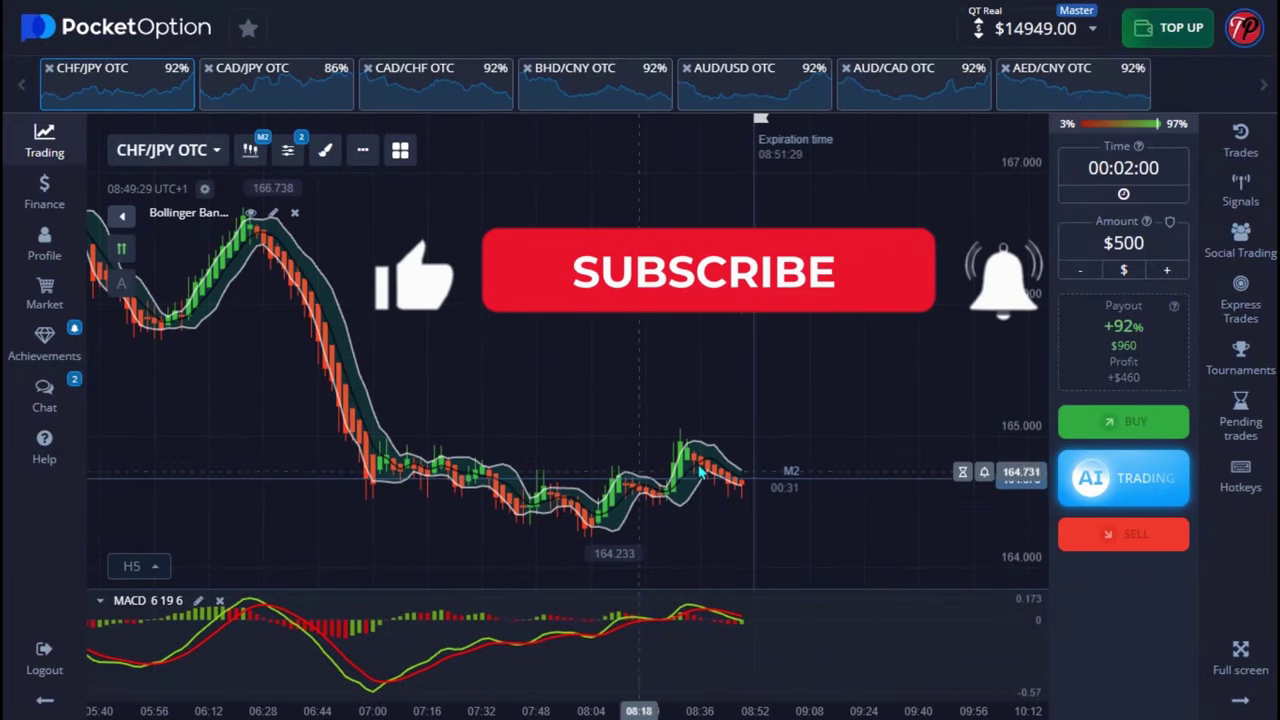
pyautogui.scroll(5, 700, 470)
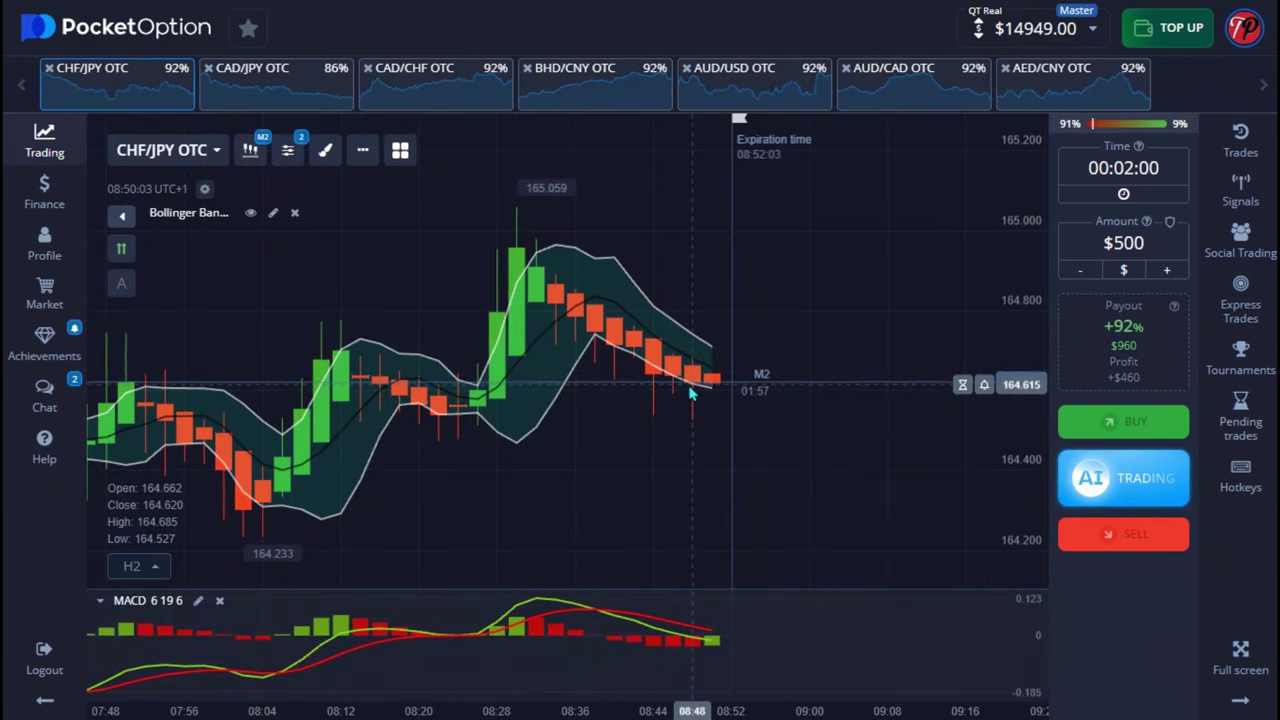
# Switch to the CAD/JPY OTC chart and examine its price history for trend and swing points, returning to the latest candles.
pyautogui.click(275, 80)
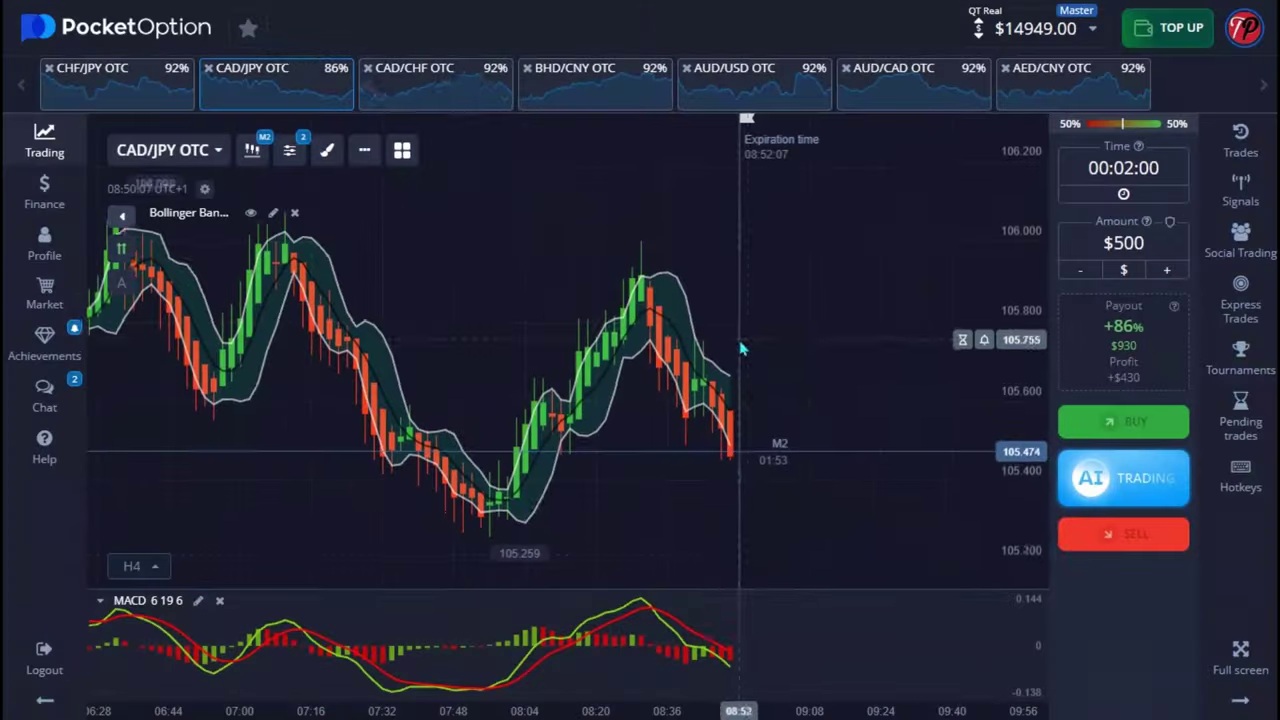
pyautogui.scroll(5, 742, 348)
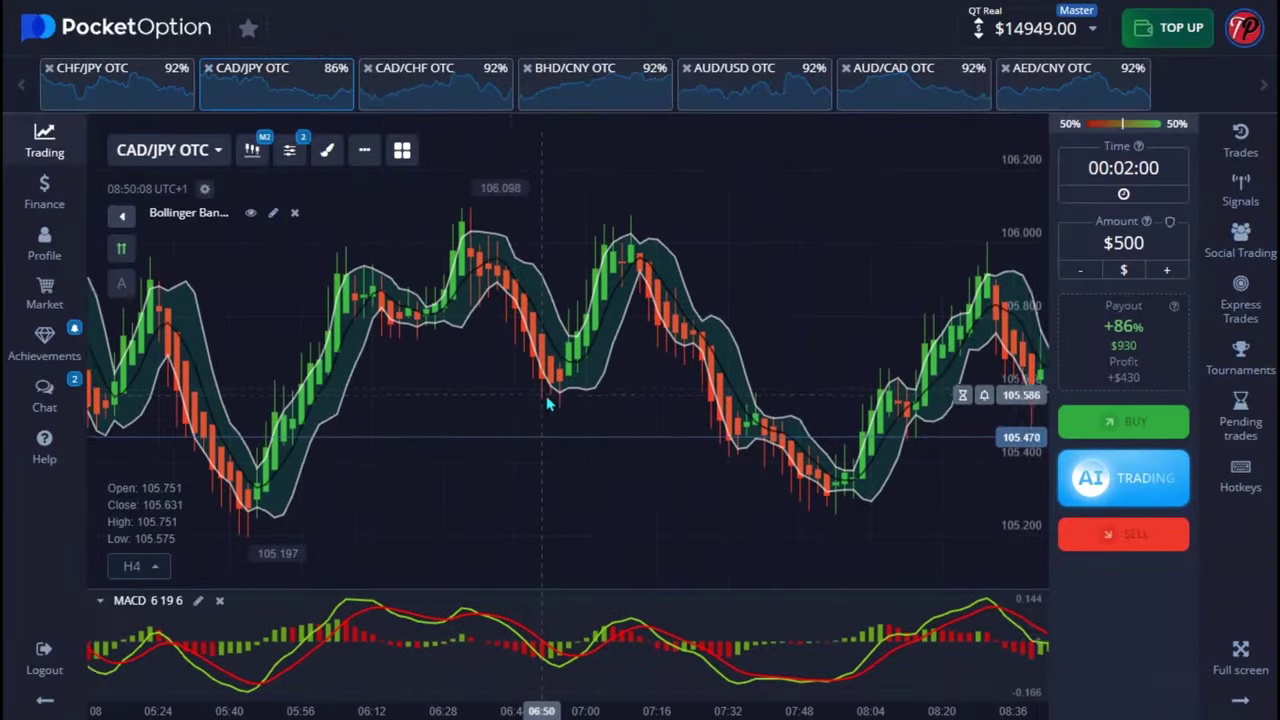
pyautogui.scroll(6, 495, 417)
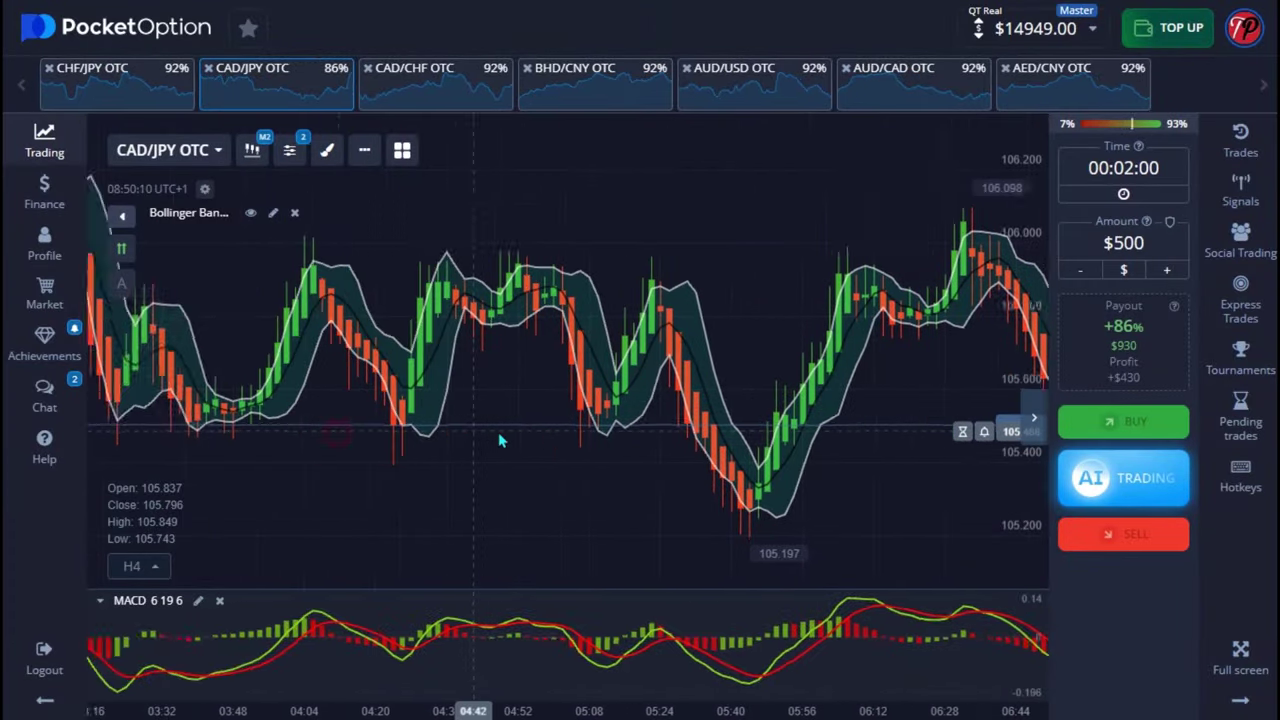
pyautogui.scroll(4, 490, 385)
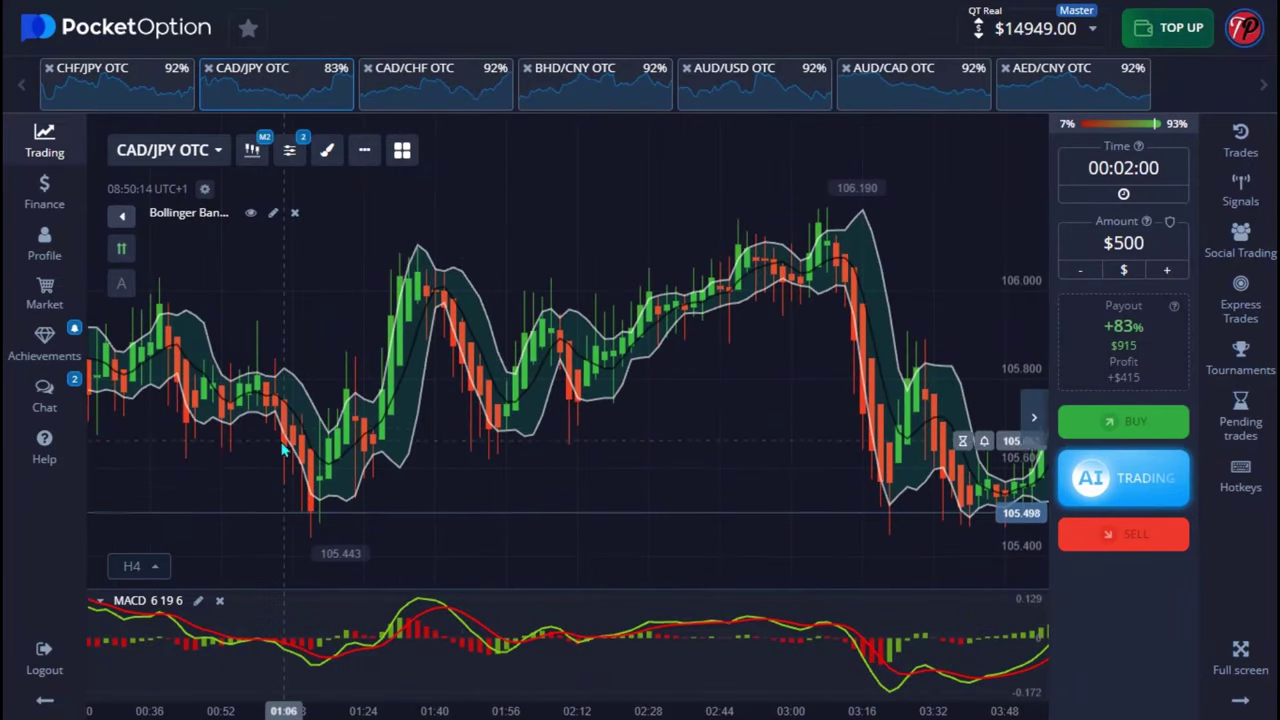
pyautogui.scroll(3, 378, 436)
pyautogui.scroll(5, 378, 436)
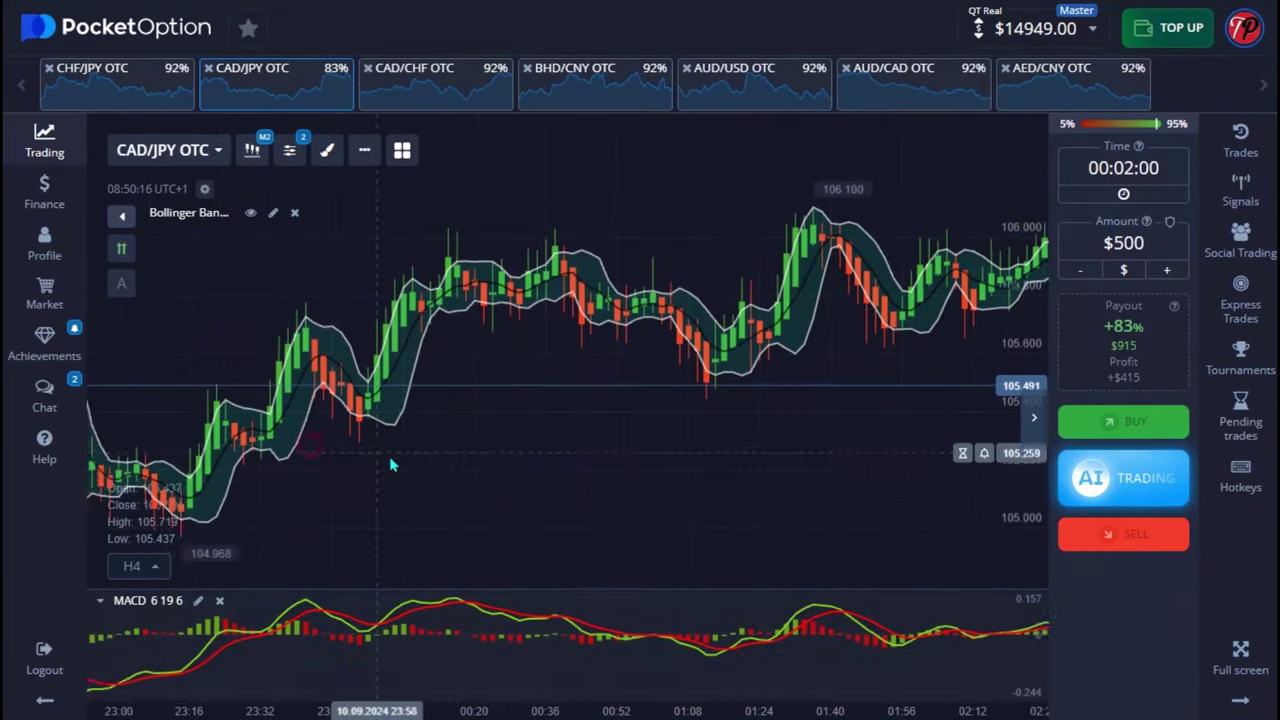
pyautogui.scroll(2, 463, 423)
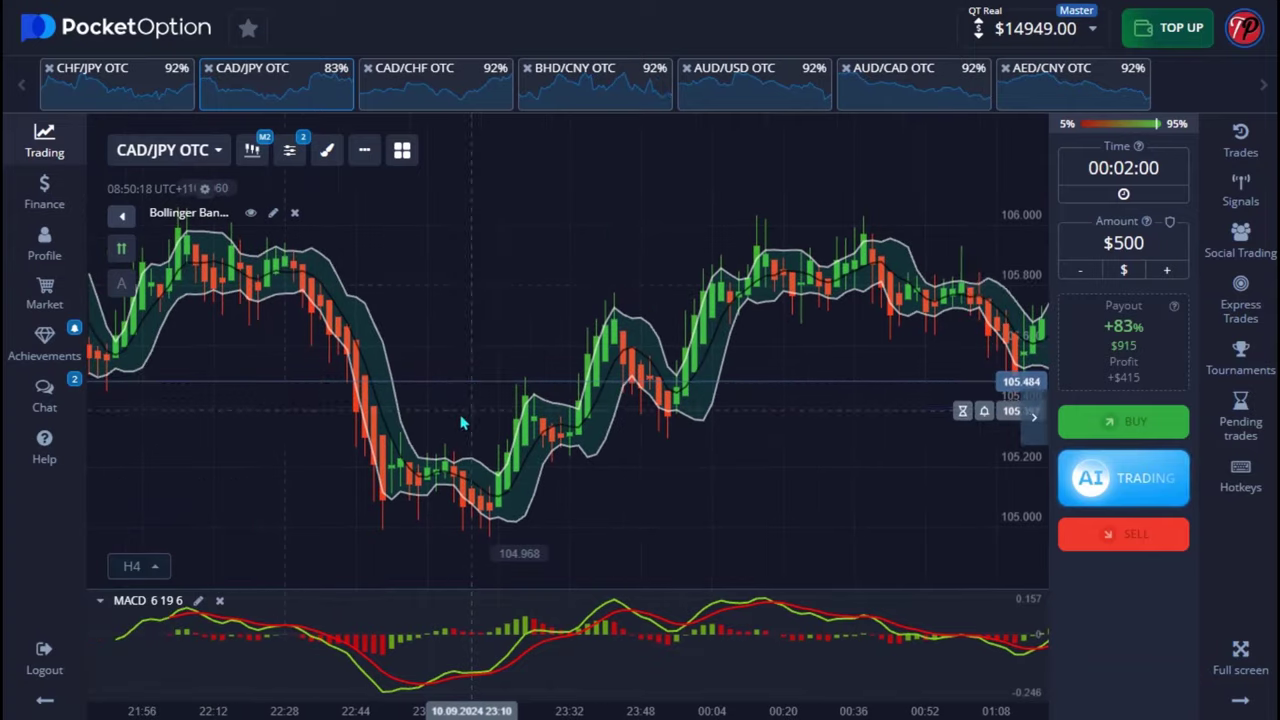
pyautogui.scroll(-15, 636, 352)
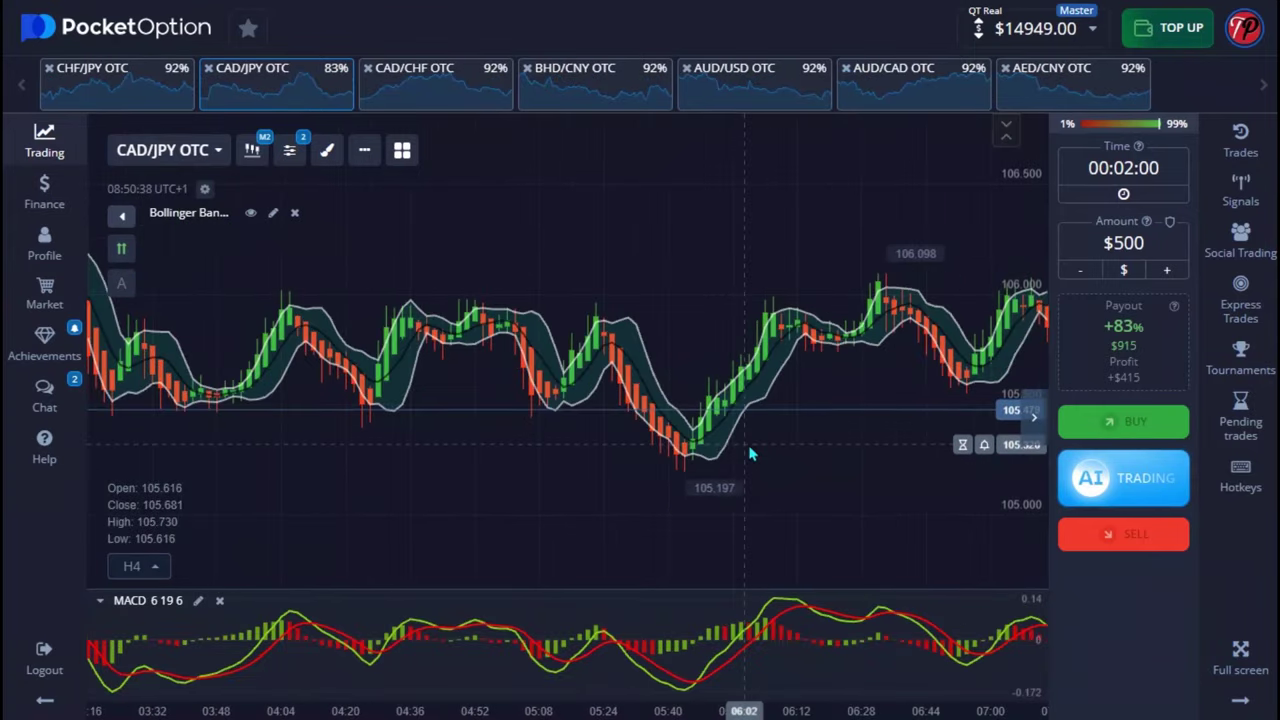
pyautogui.scroll(-4, 497, 460)
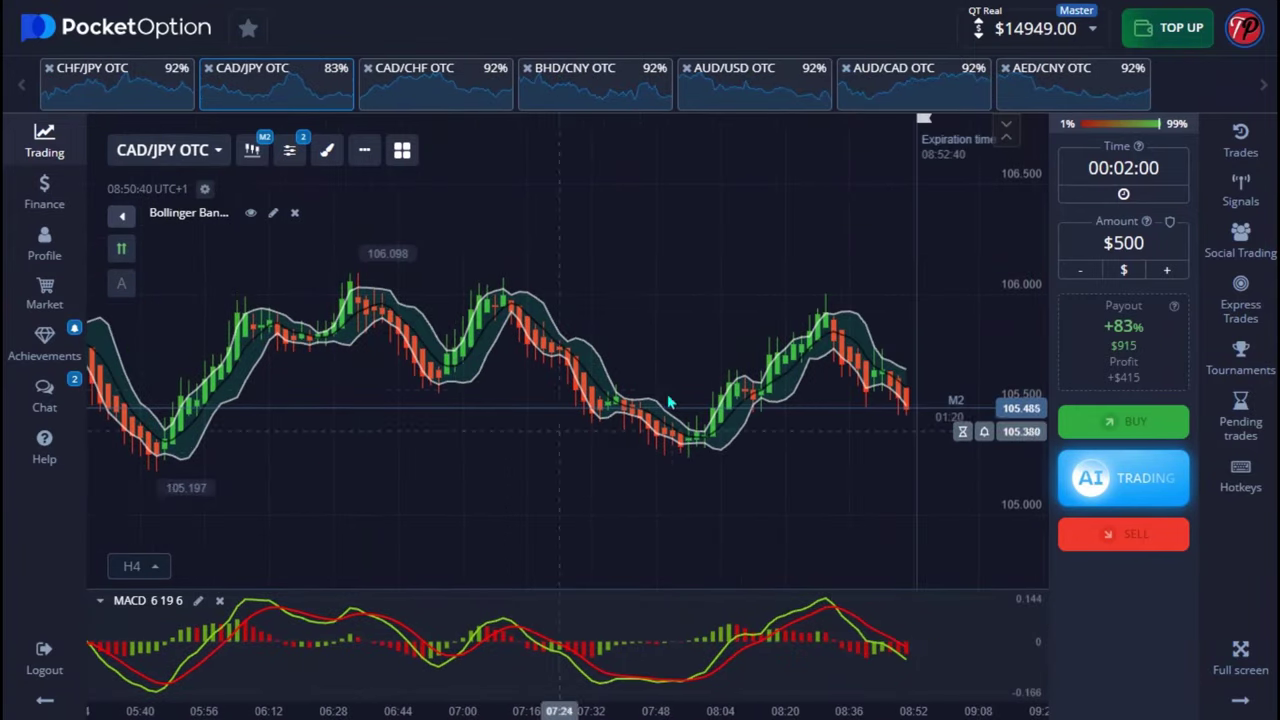
# Place a $500 two-minute sell trade on CAD/JPY OTC after viewing the latest candles up close.
pyautogui.scroll(3, 790, 349)
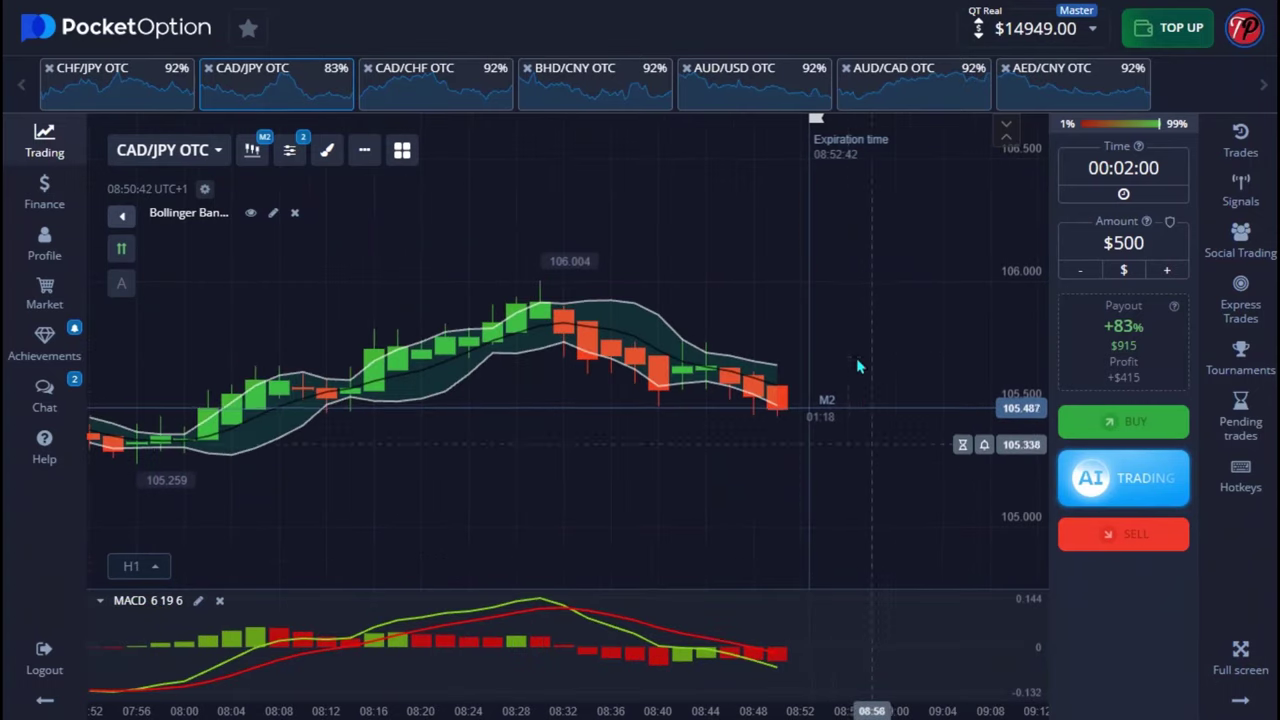
pyautogui.scroll(-2, 800, 400)
pyautogui.click(1135, 545)
pyautogui.scroll(1, 827, 415)
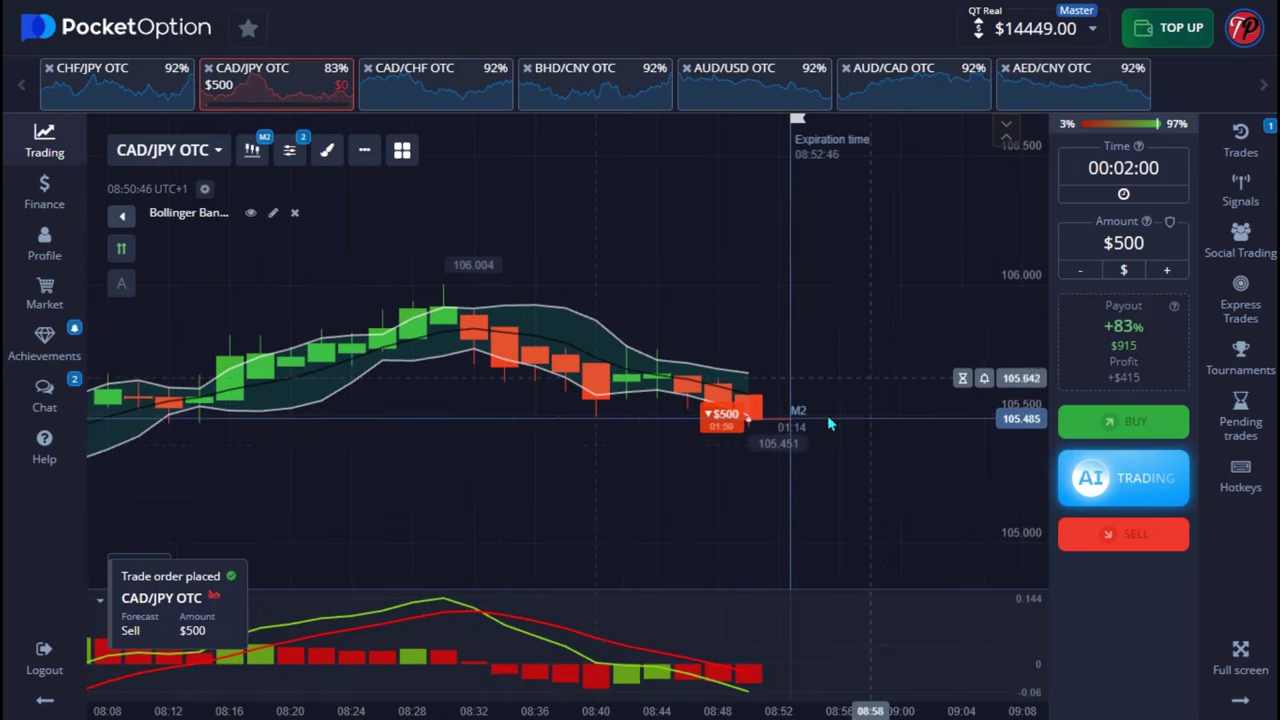
# Follow the open CAD/JPY OTC sell trade against the candles, Bollinger Bands and MACD until it expires.
pyautogui.scroll(-2, 812, 382)
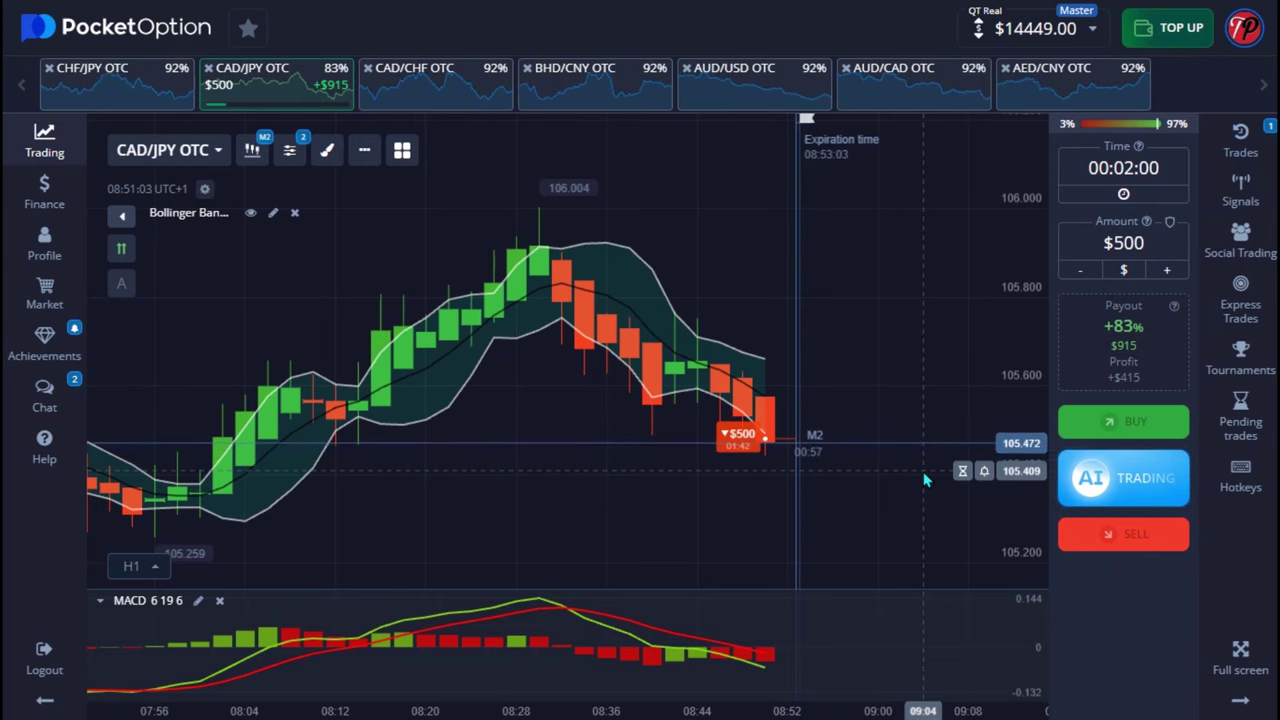
pyautogui.scroll(3, 850, 550)
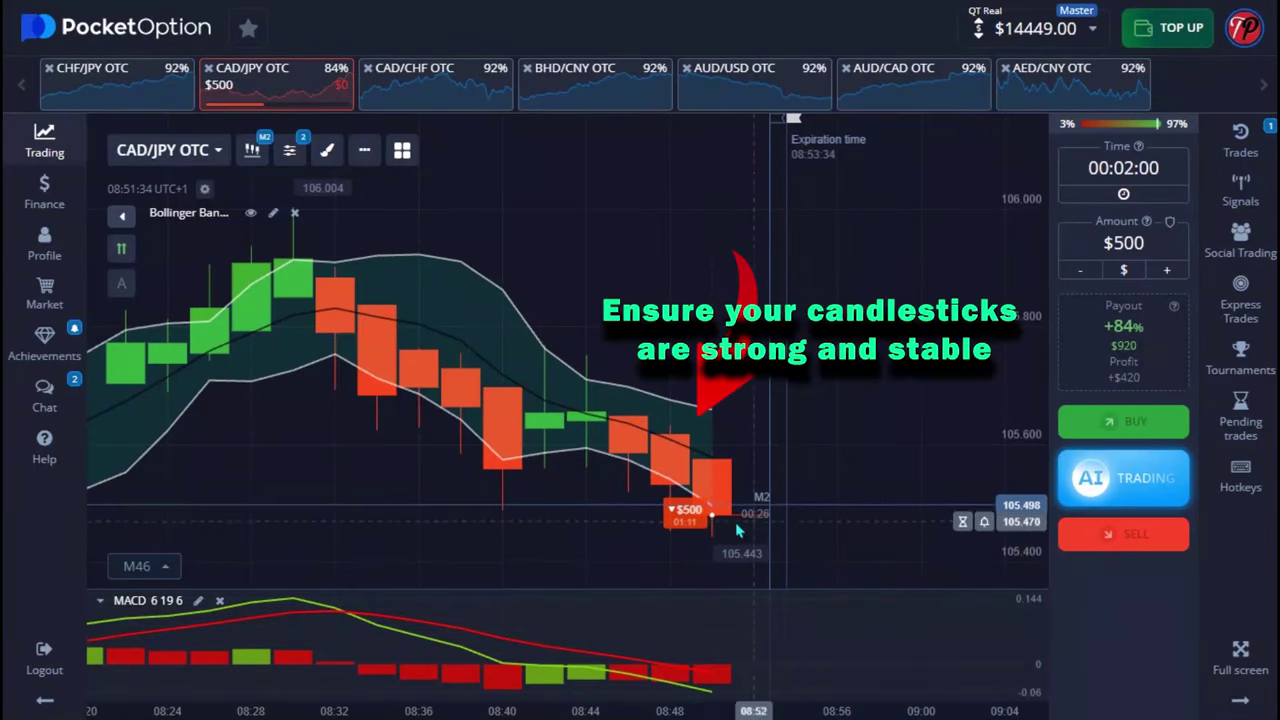
pyautogui.scroll(1, 695, 518)
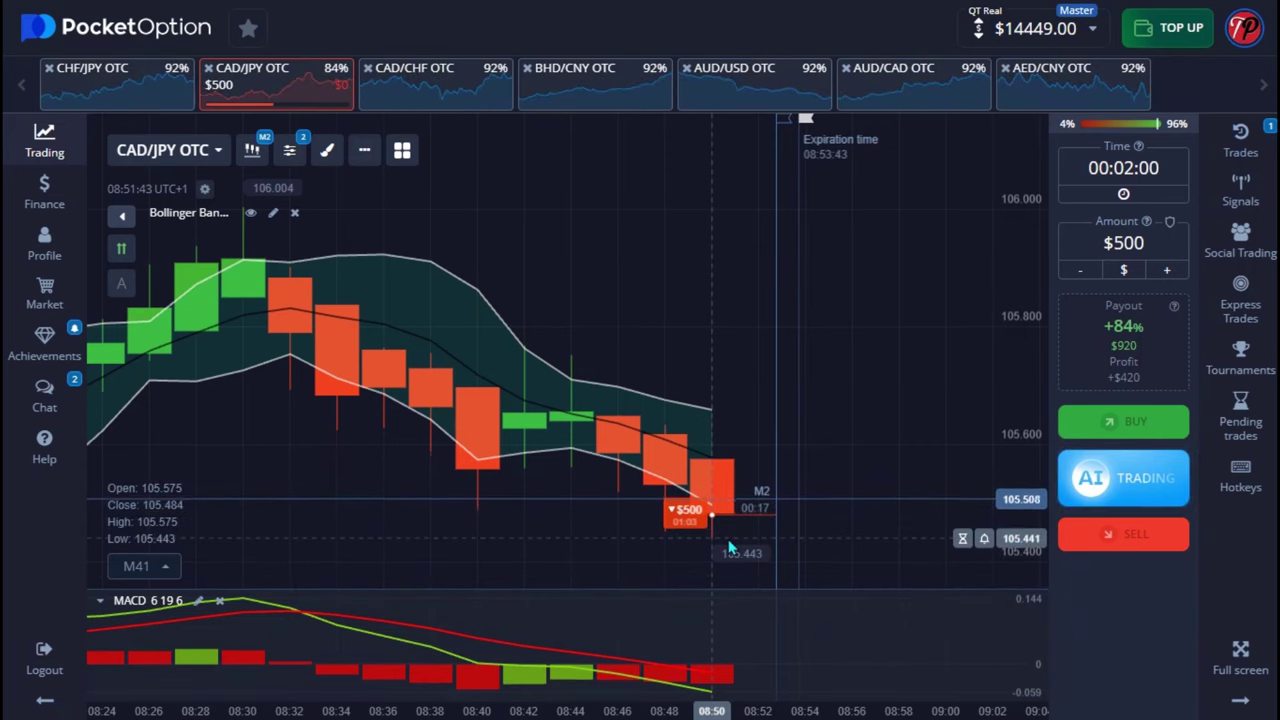
pyautogui.scroll(-3, 750, 430)
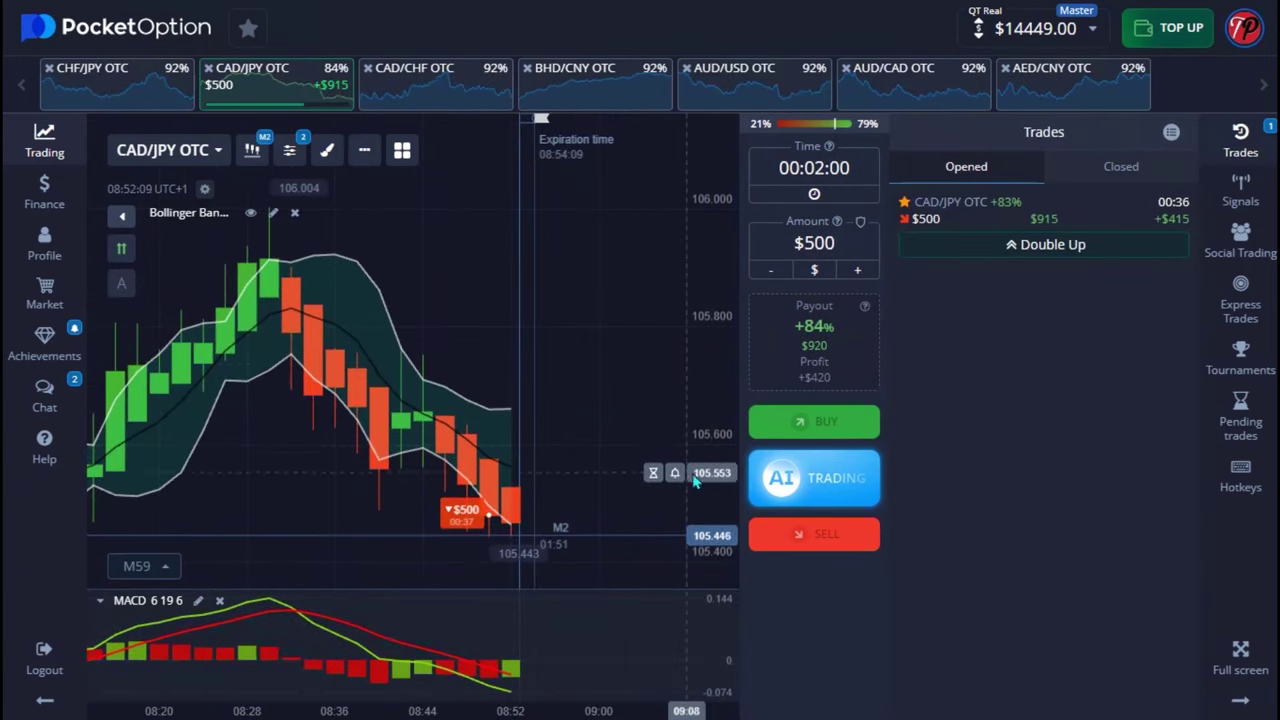
pyautogui.moveTo(705, 455); pyautogui.dragTo(650, 520)
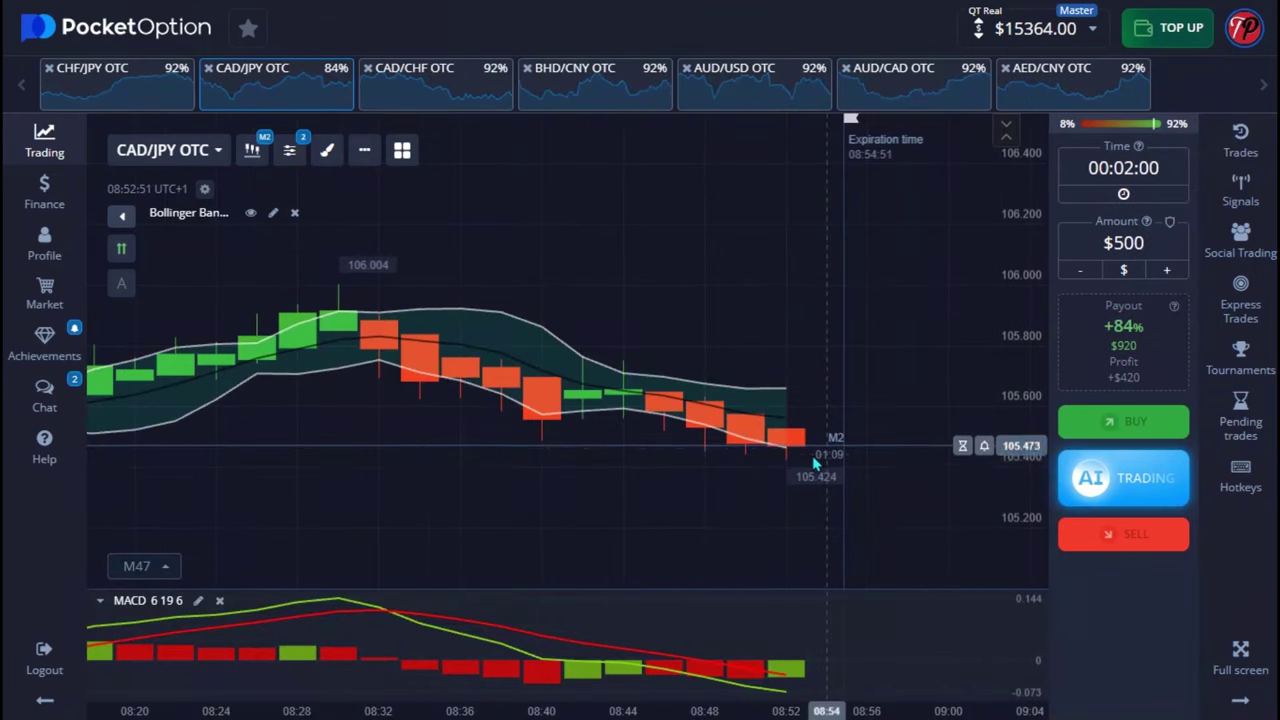
pyautogui.scroll(-3, 753, 463)
# Switch to the BHD/CNY OTC chart, check the latest candles and MACD, and place two $500 two-minute sell trades.
pyautogui.click(490, 110)
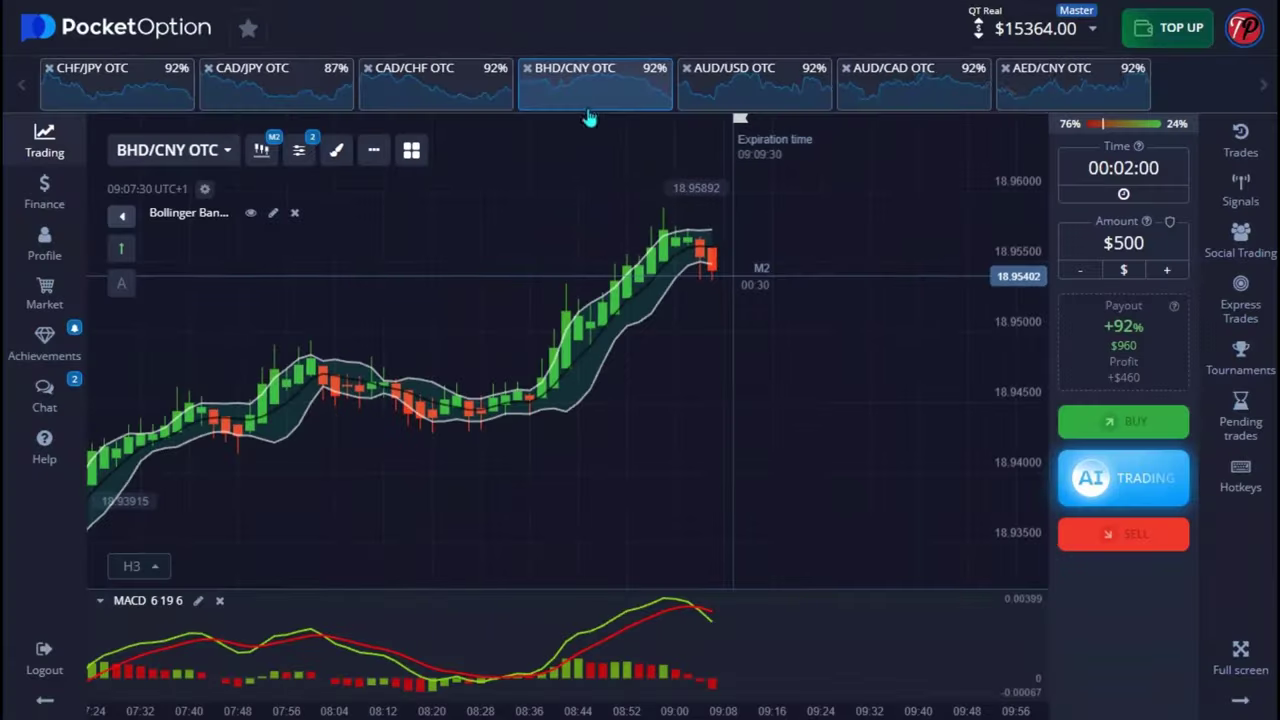
pyautogui.scroll(2, 778, 327)
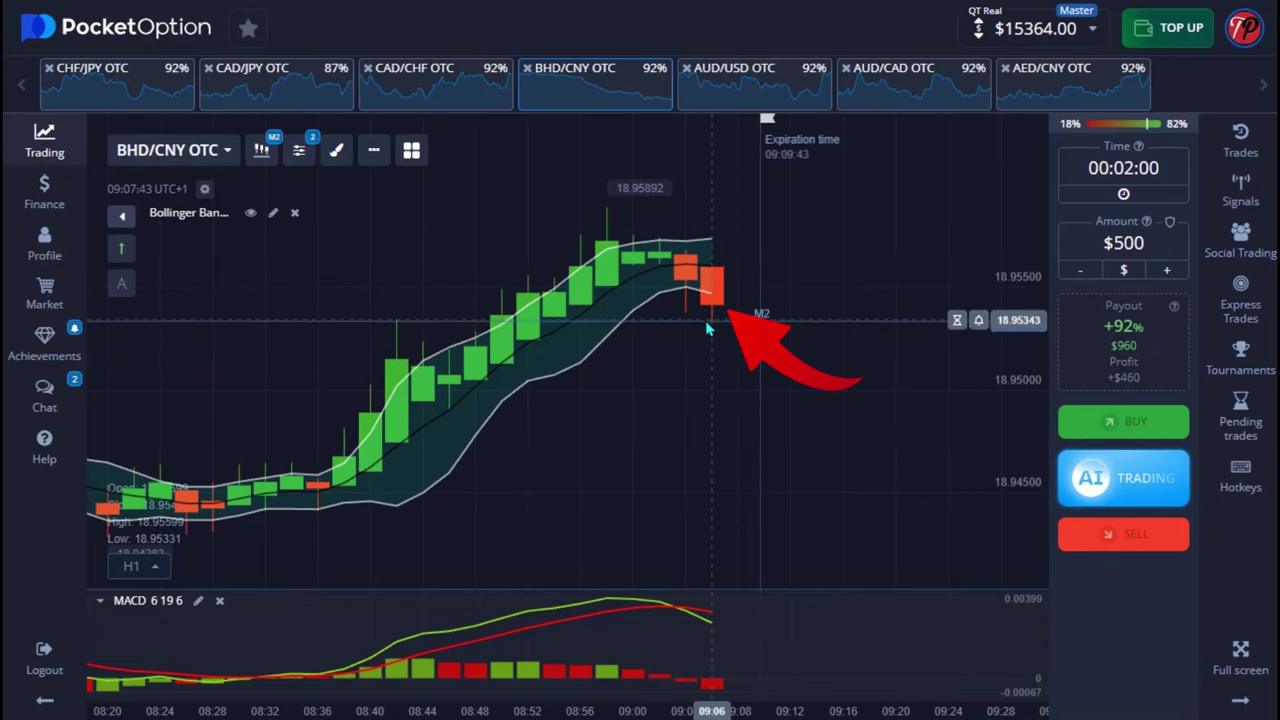
pyautogui.scroll(-2, 708, 320)
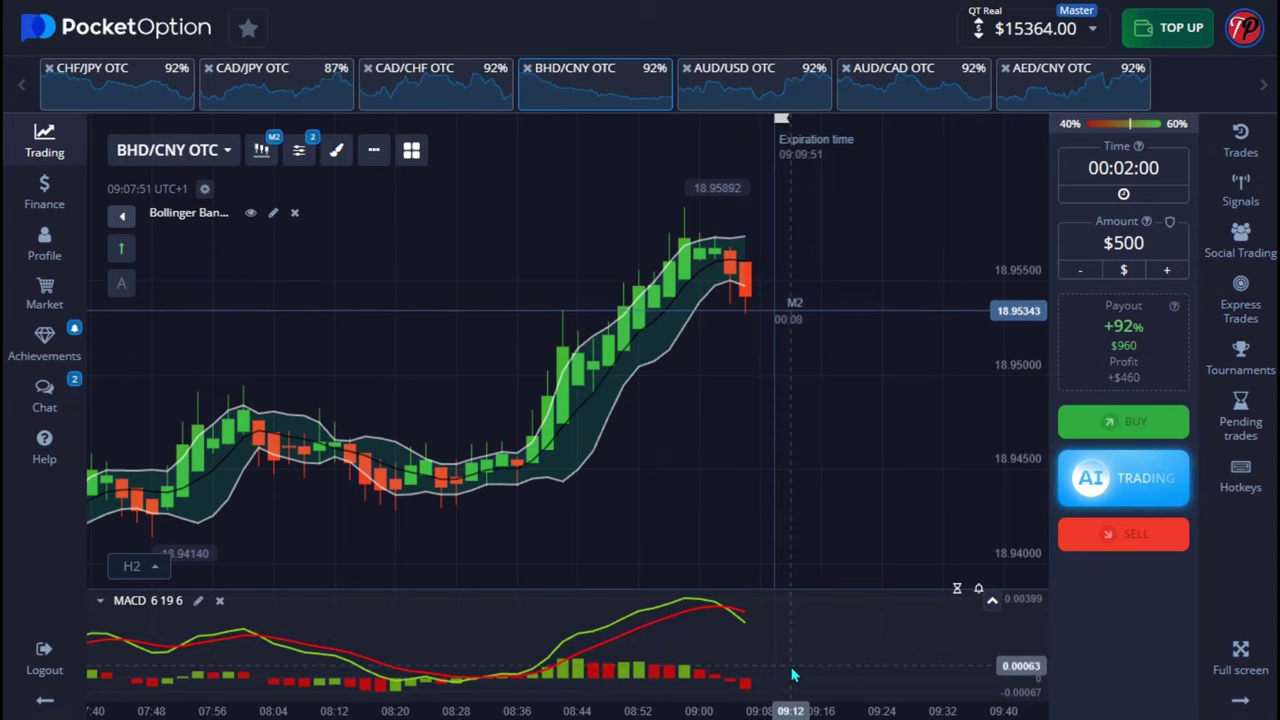
pyautogui.scroll(2, 820, 400)
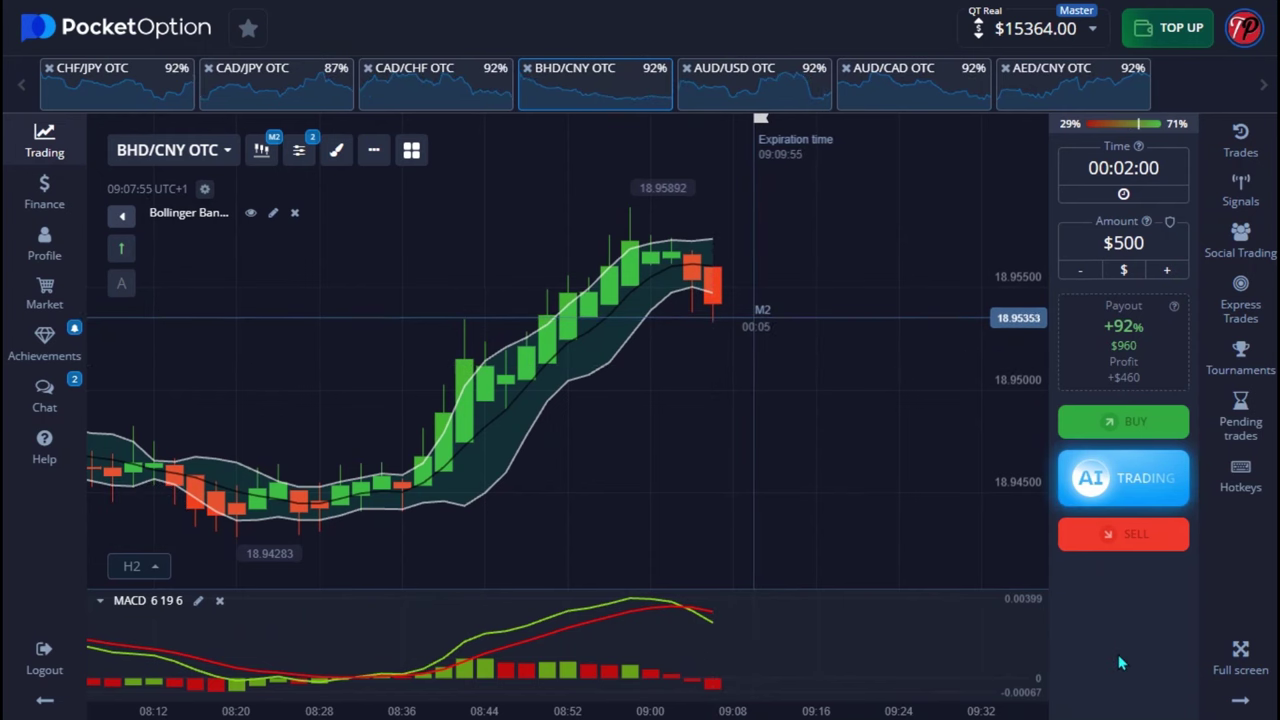
pyautogui.click(1123, 538)
pyautogui.click(1123, 538)
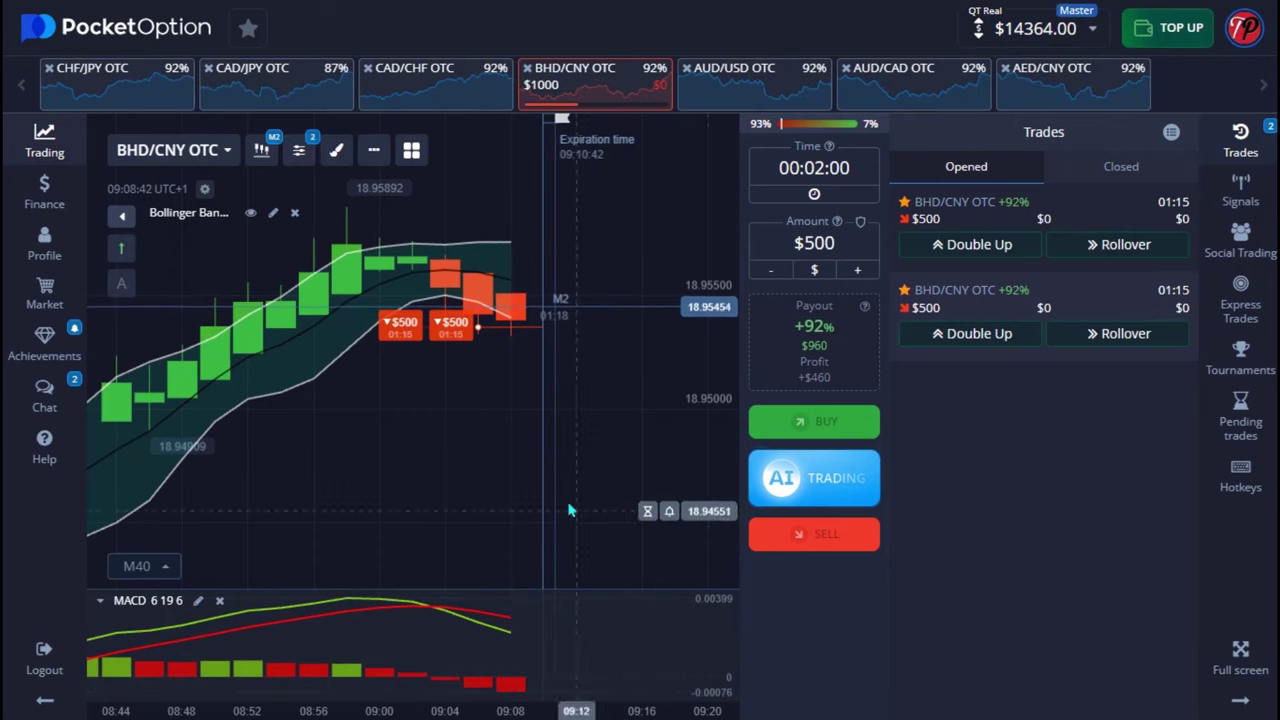
# Follow the BHD/CNY OTC sell trades on the full-width chart, then check the trades list at expiry.
pyautogui.click(1243, 146)
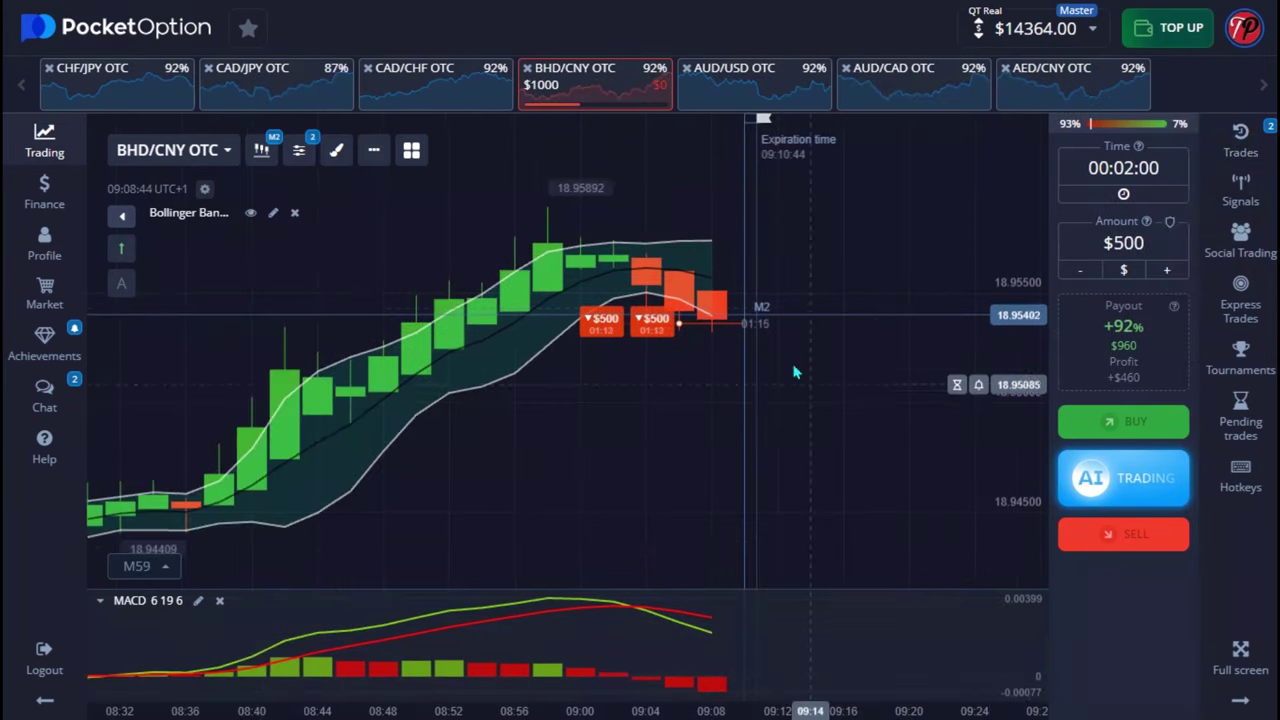
pyautogui.click(1263, 146)
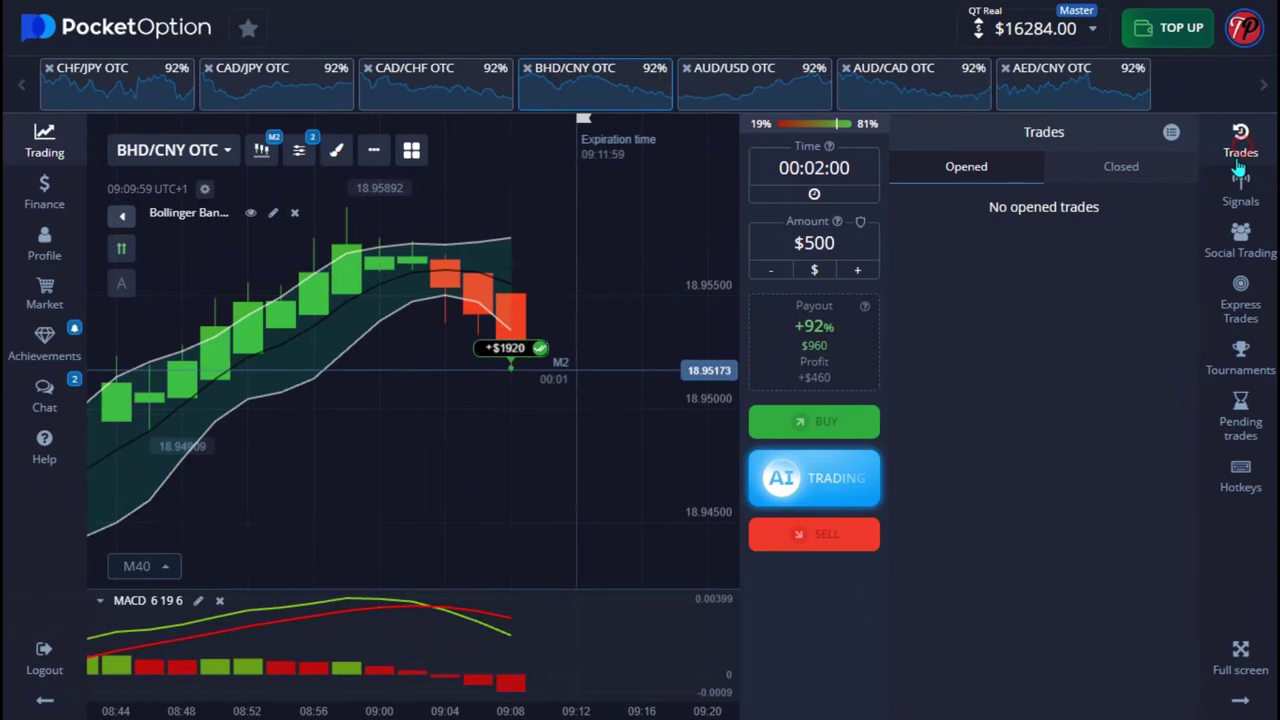
# Place two $500 two-minute buy trades on the EUR/GBP OTC chart.
pyautogui.scroll(-1, 757, 333)
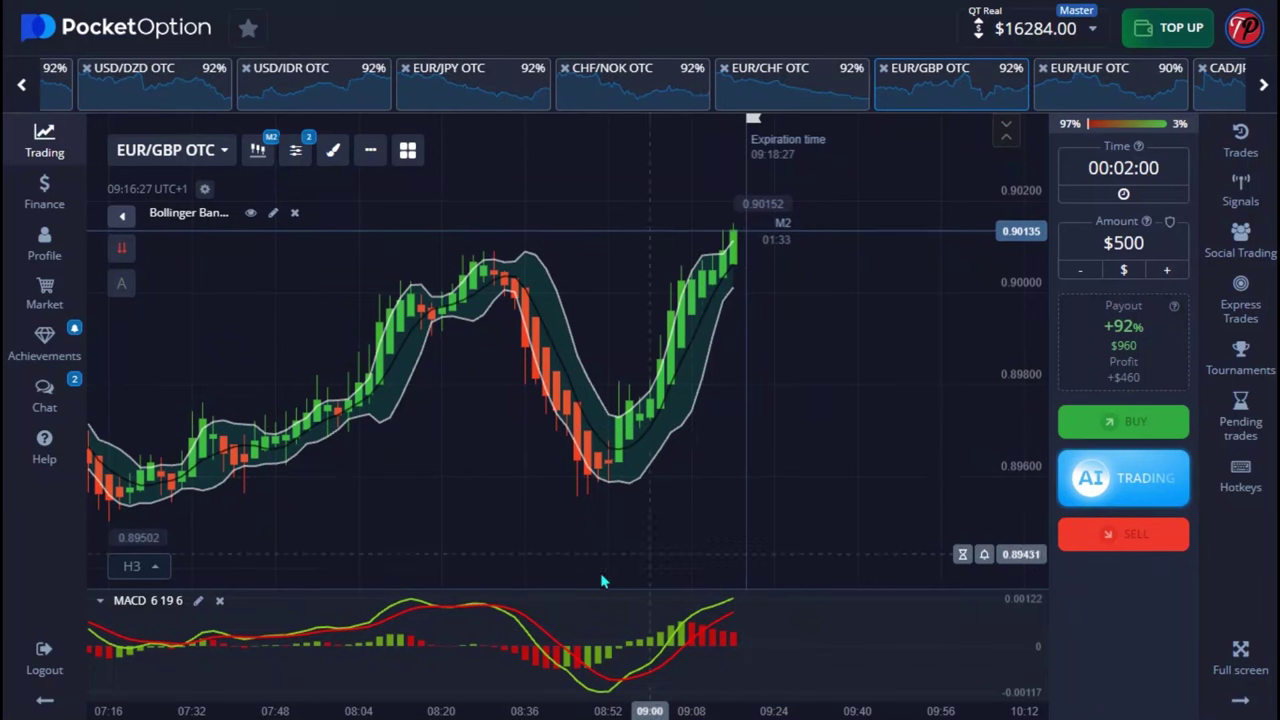
pyautogui.hotkey('shift', 'w')
pyautogui.hotkey('shift', 'w')
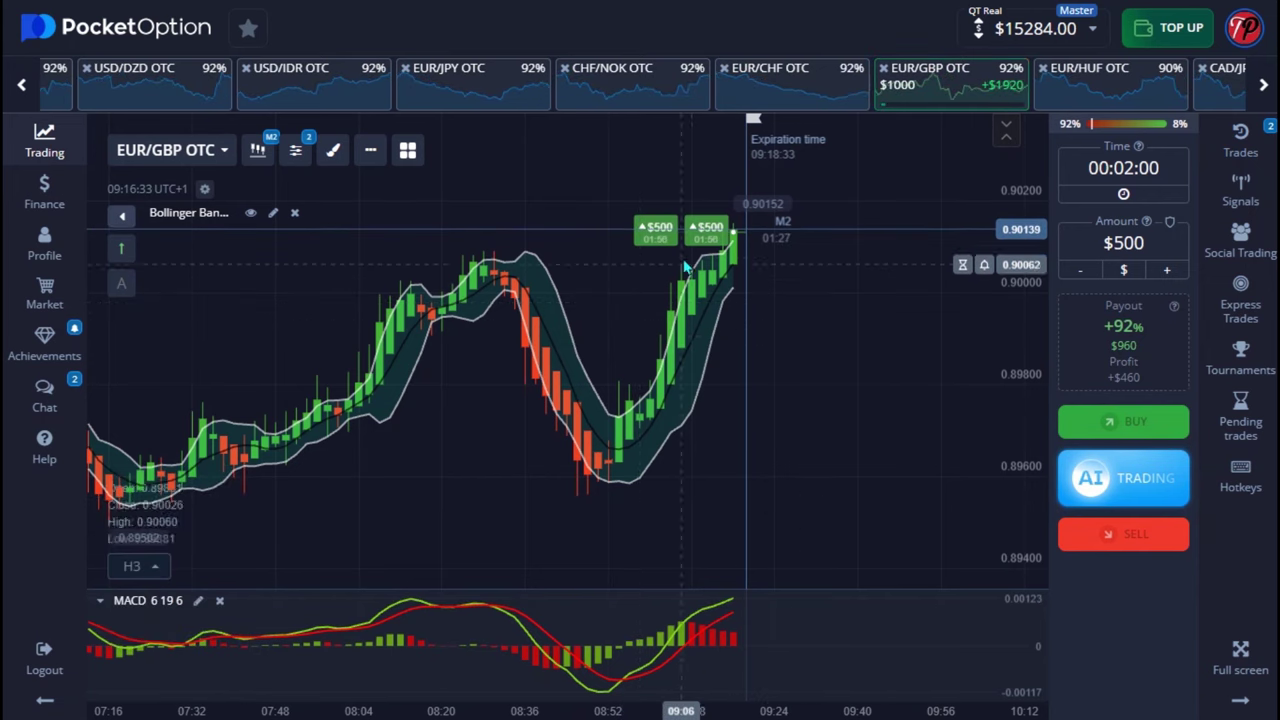
# Follow the EUR/GBP OTC buy trades on the chart and in the trades list until expiry, then hide the list.
pyautogui.scroll(1, 685, 267)
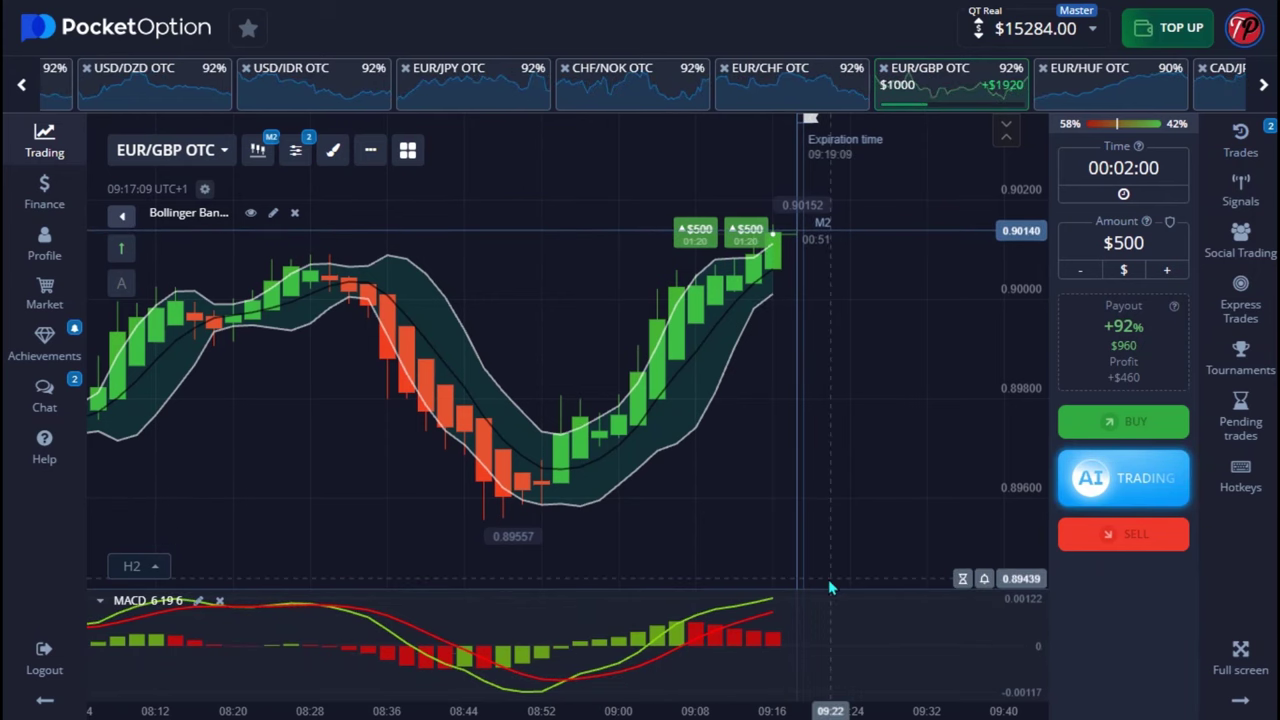
pyautogui.scroll(3, 915, 290)
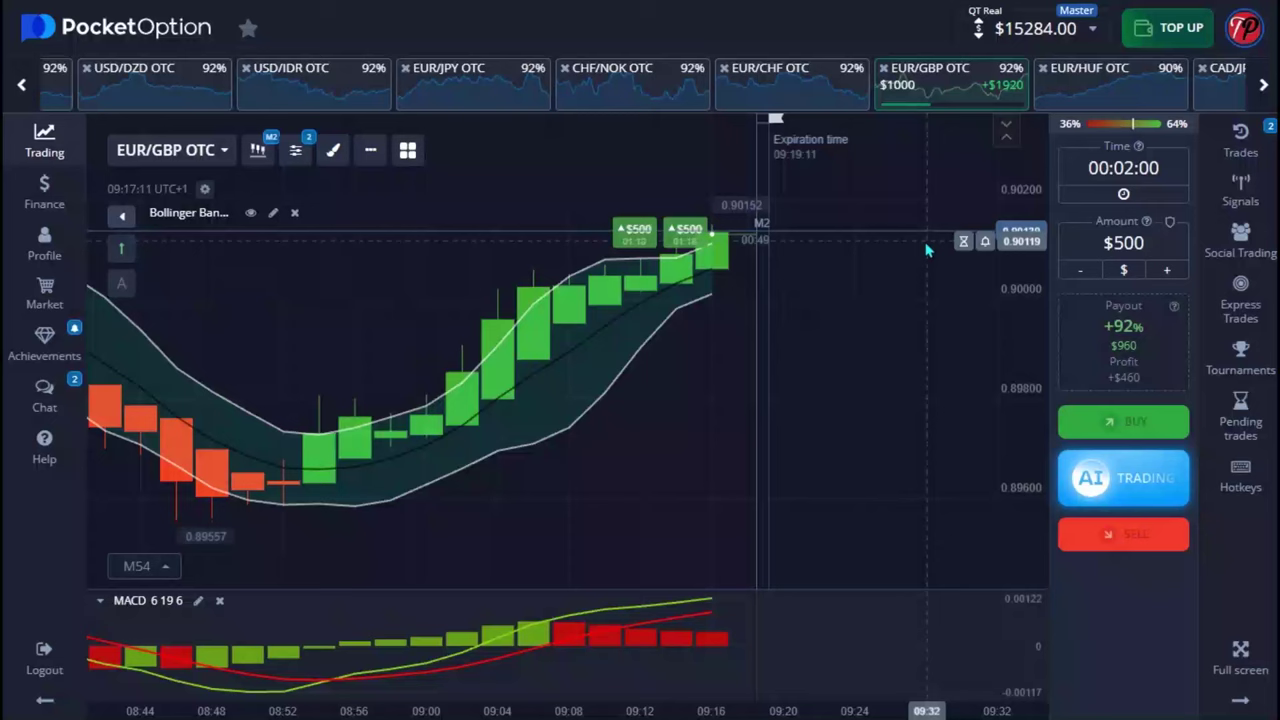
pyautogui.click(1240, 142)
pyautogui.scroll(2, 590, 313)
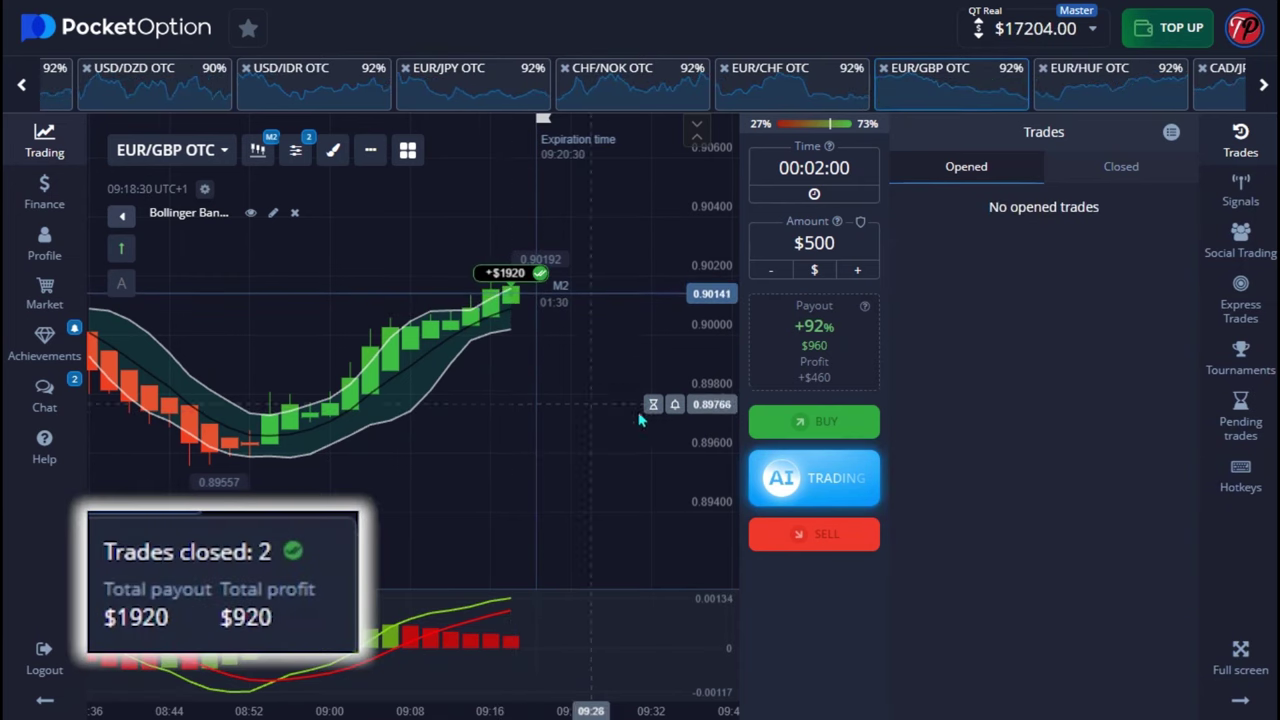
pyautogui.click(1240, 140)
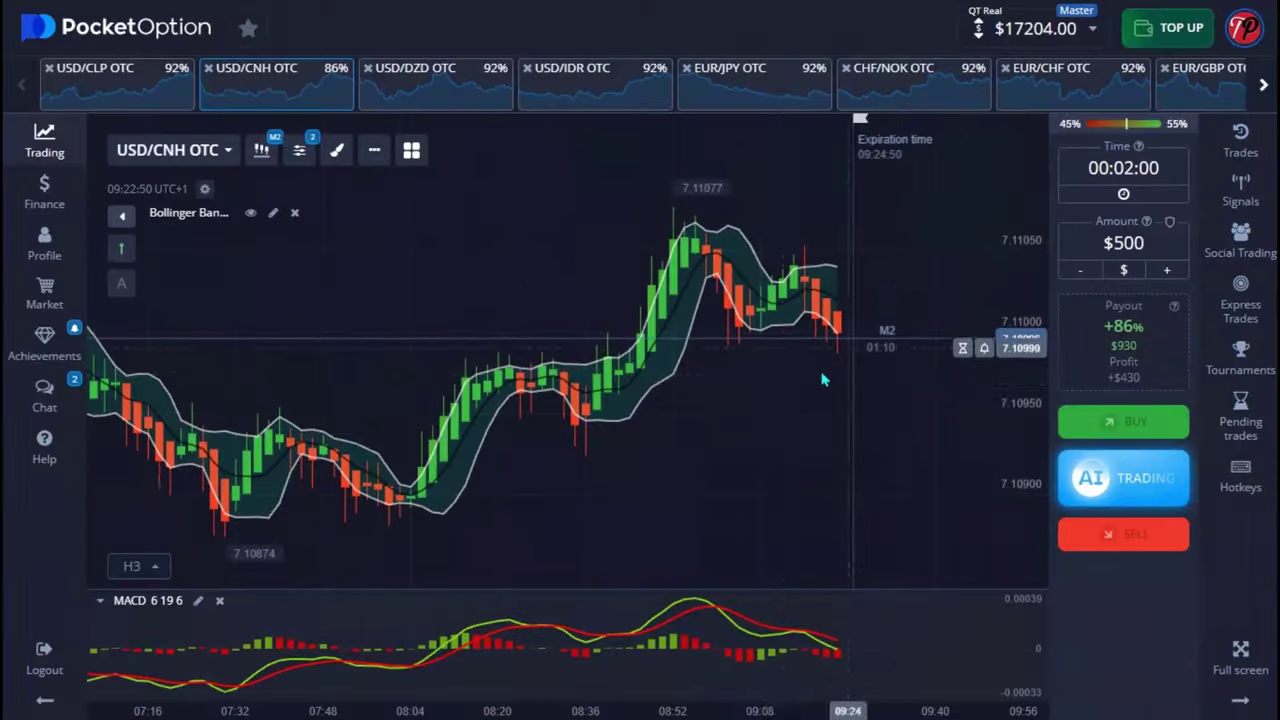
# Check the latest USD/CNH OTC candles up close and place two $500 two-minute sell trades.
pyautogui.scroll(2, 556, 335)
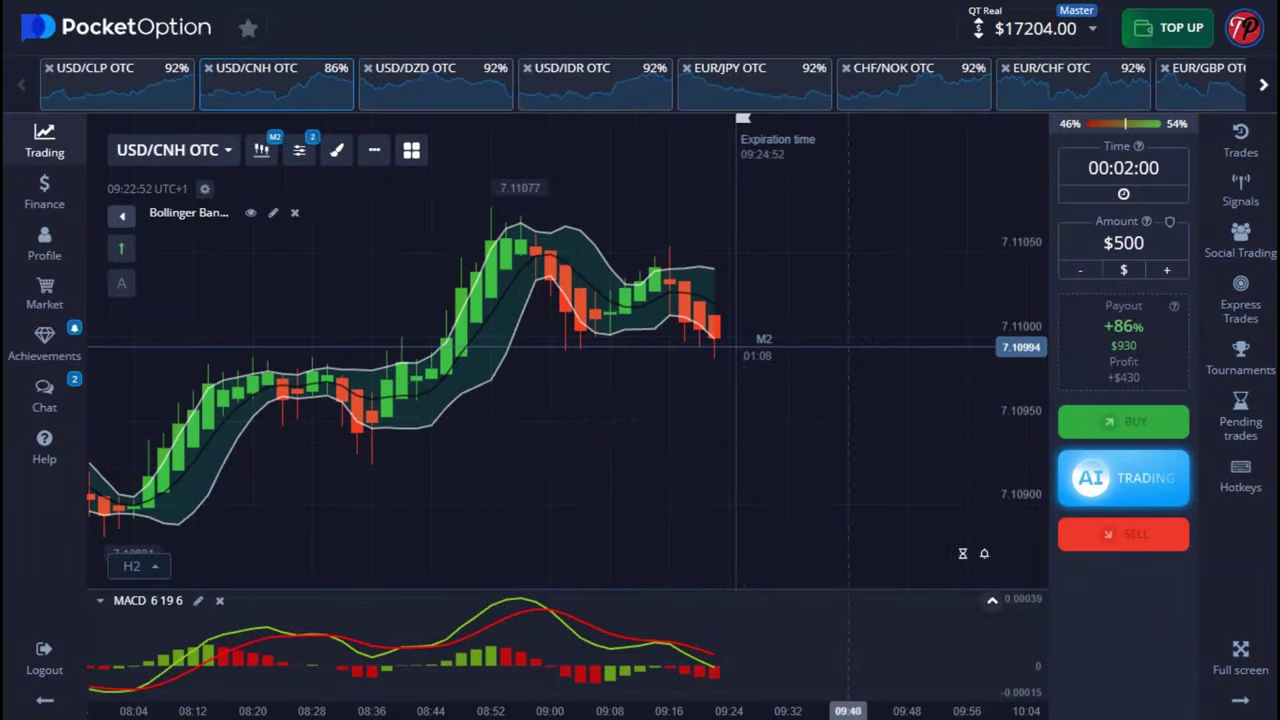
pyautogui.click(1140, 533)
pyautogui.click(1140, 533)
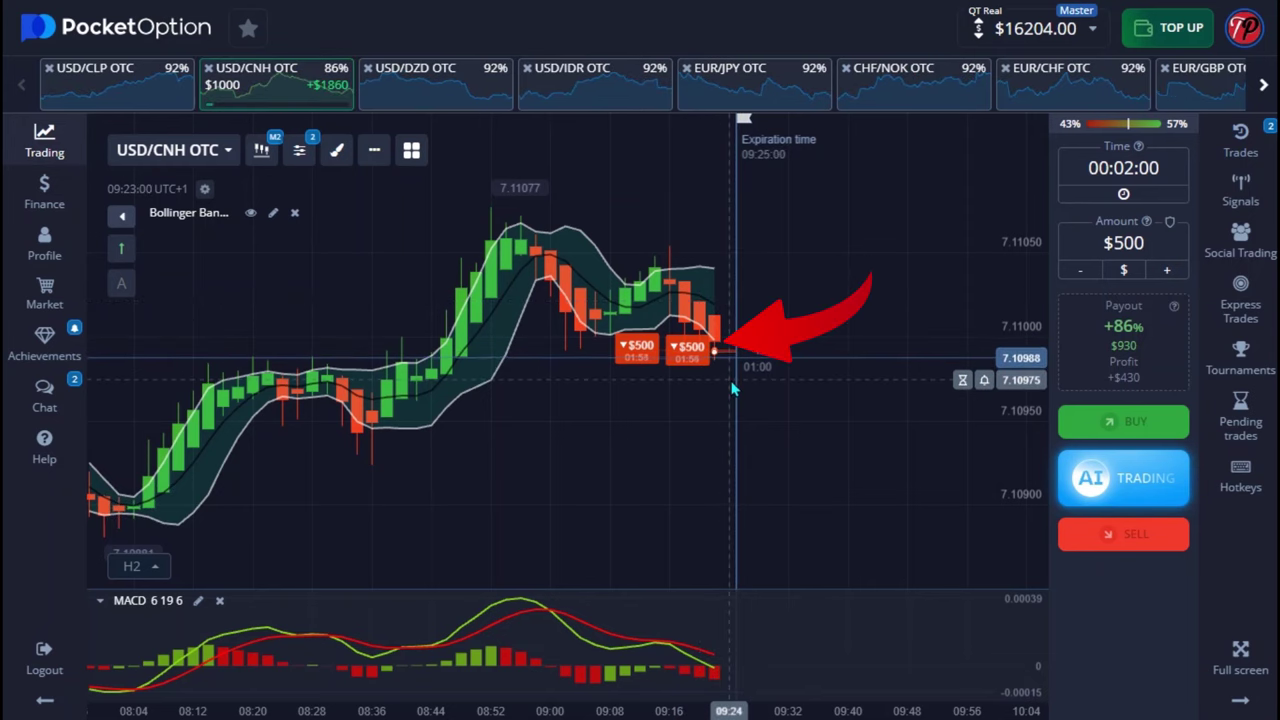
# Follow the USD/CNH OTC sell trades against the candles and MACD until expiry, then hide the trades list.
pyautogui.scroll(2, 730, 390)
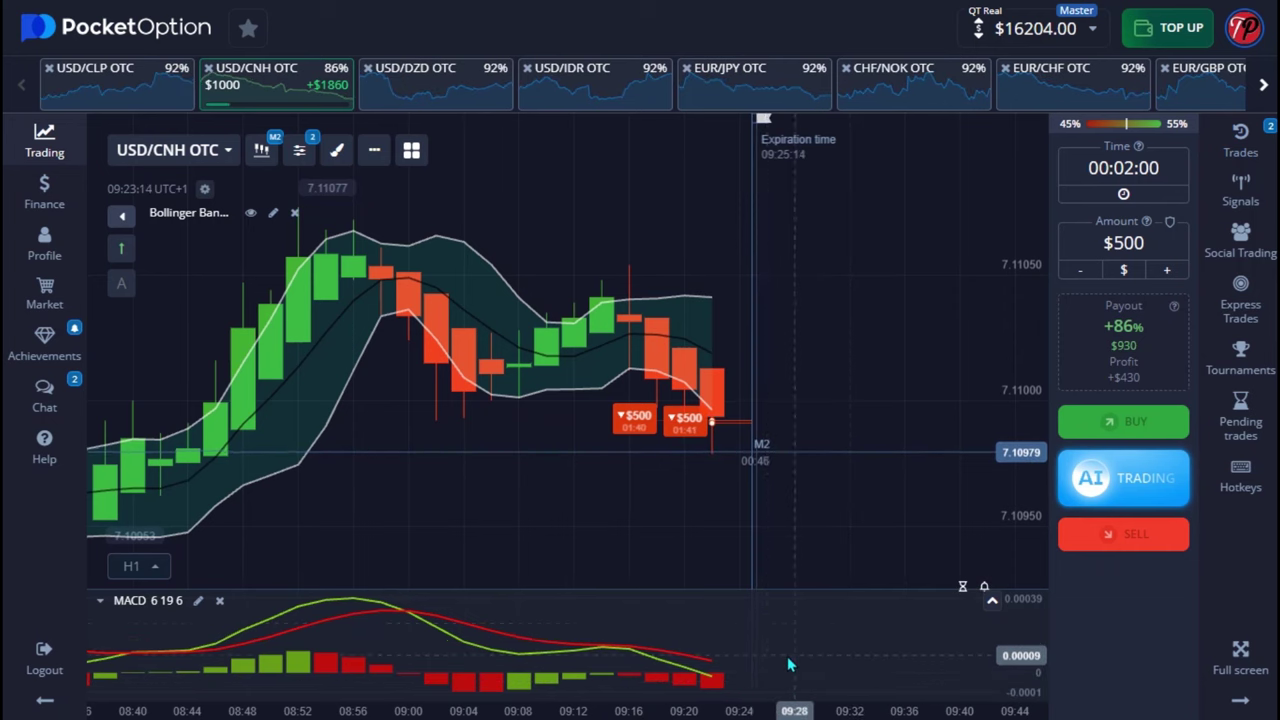
pyautogui.scroll(-1, 788, 665)
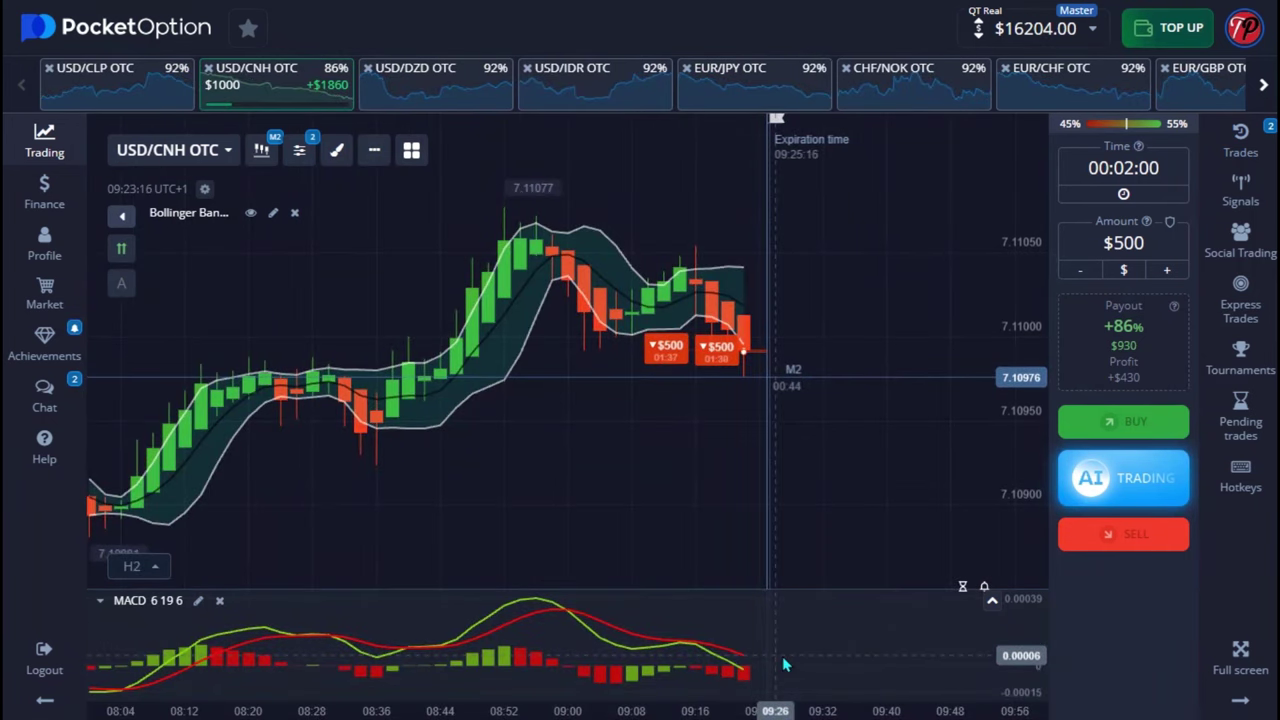
pyautogui.scroll(5, 688, 507)
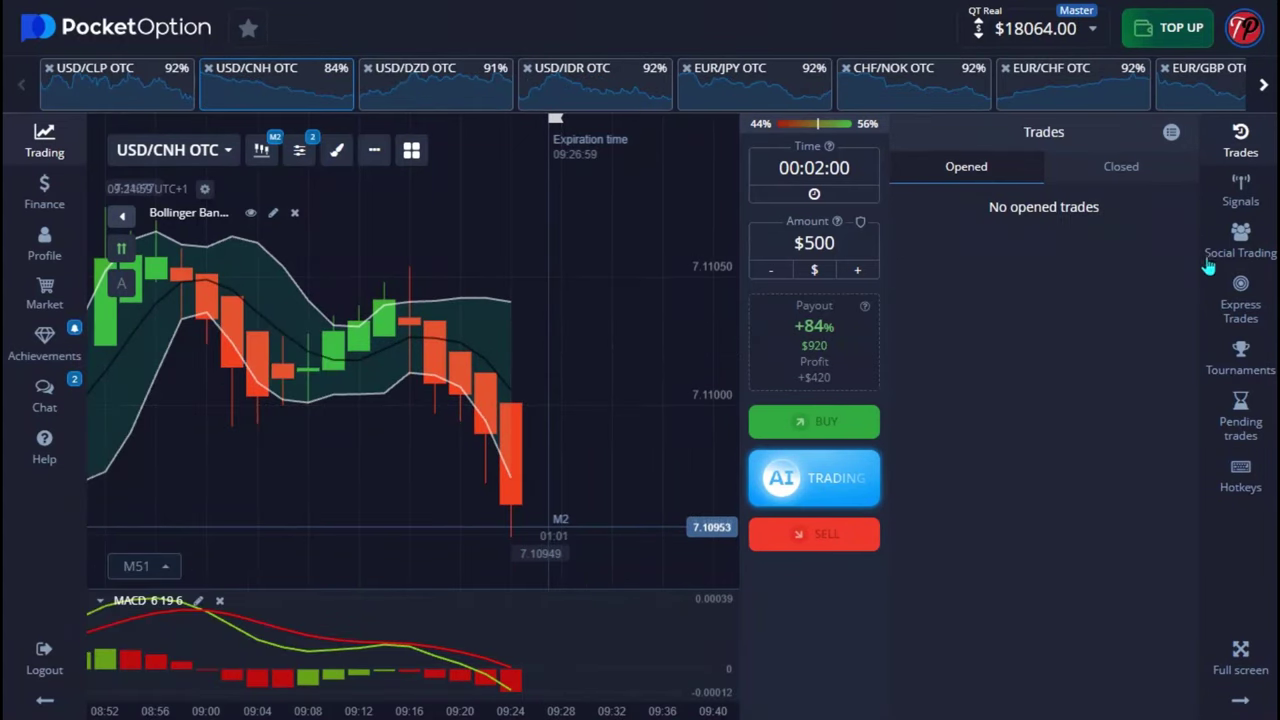
pyautogui.click(1262, 143)
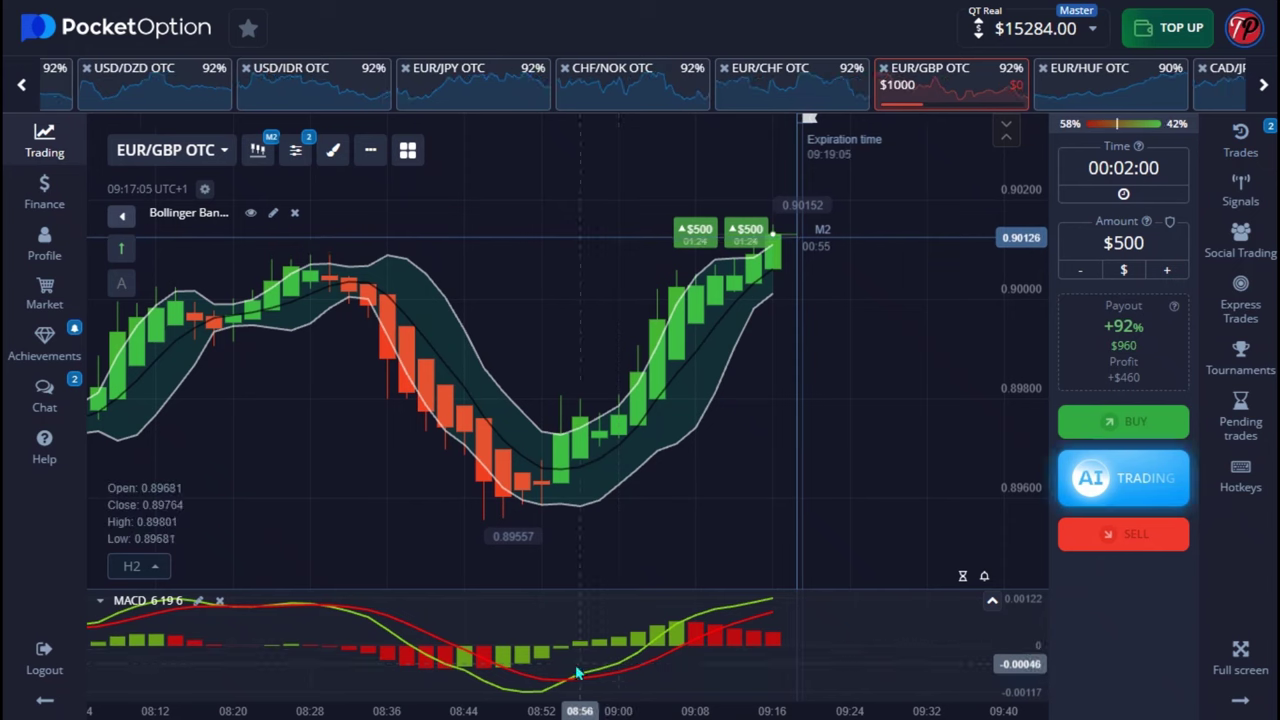
# Show the open EUR/GBP OTC buy trades in the trades list.
pyautogui.click(1240, 140)
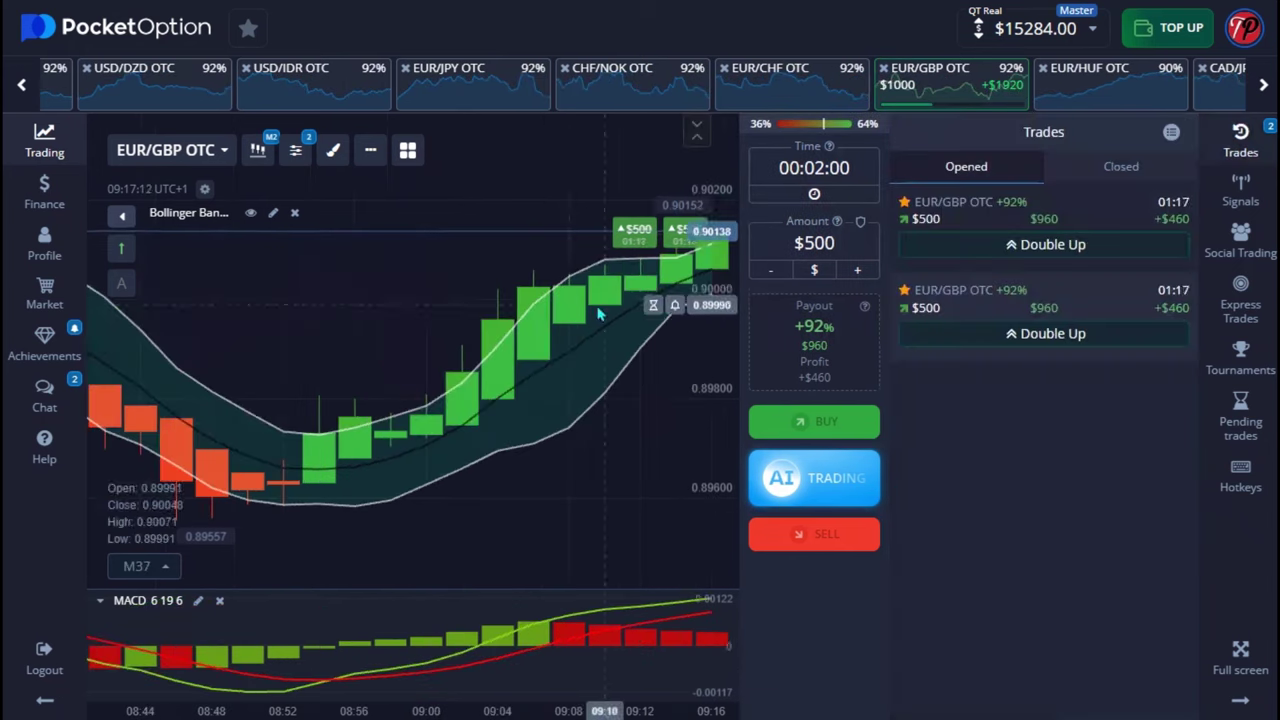